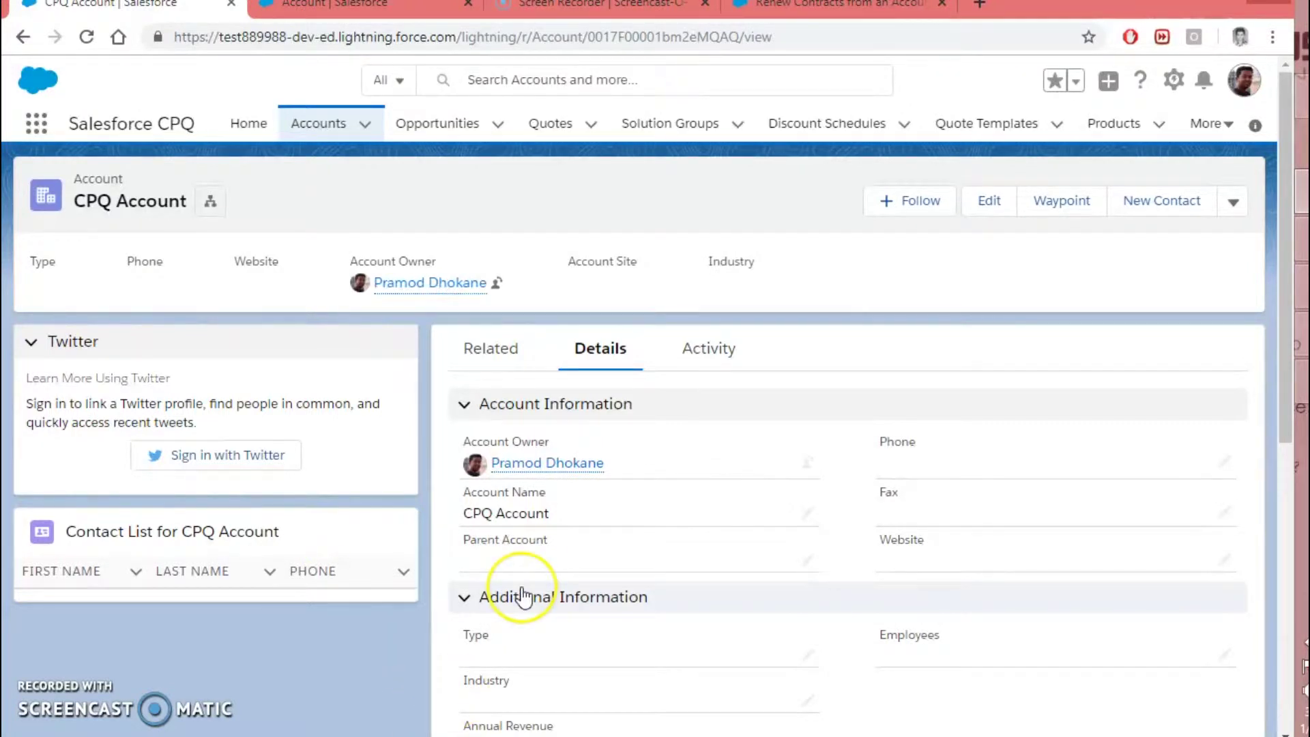
Scroll the CPQ Account details down to Renewal/Co-Term Information, showing Contract Based and Same.
scroll(523, 598, "down", 2)
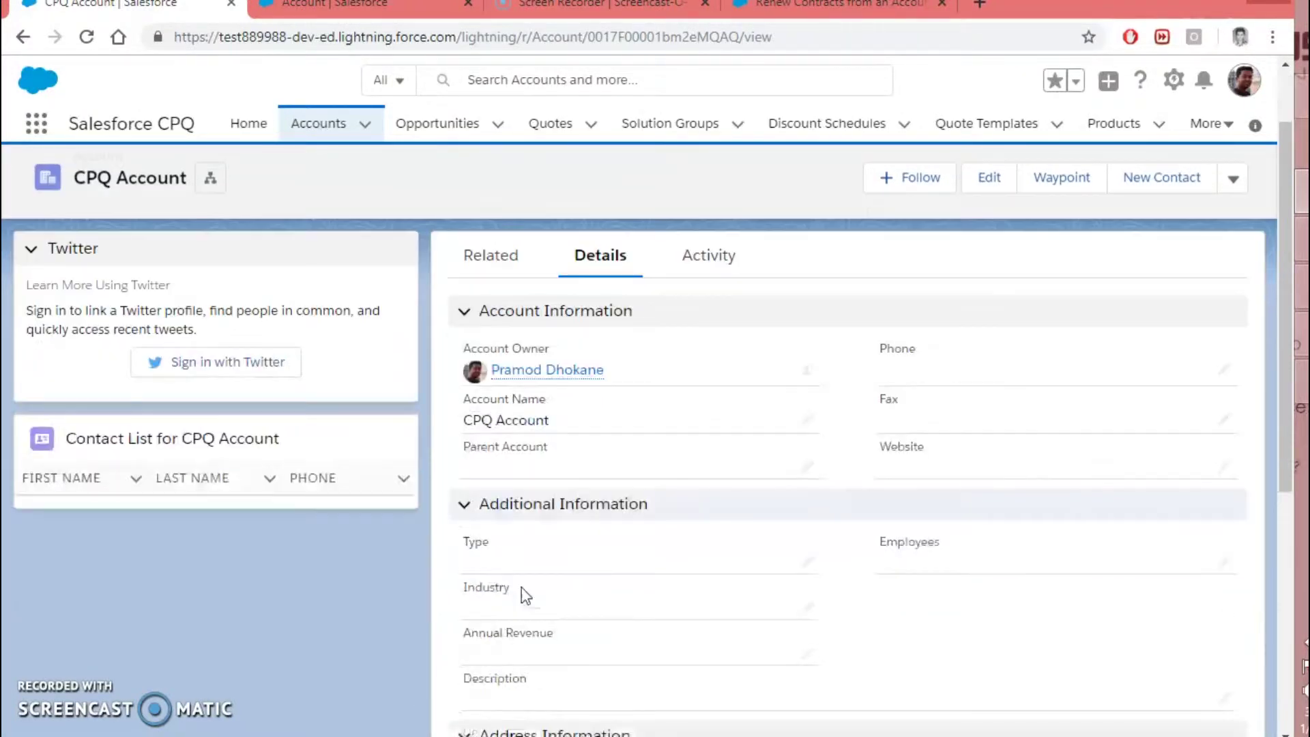
scroll(561, 632, "down", 5)
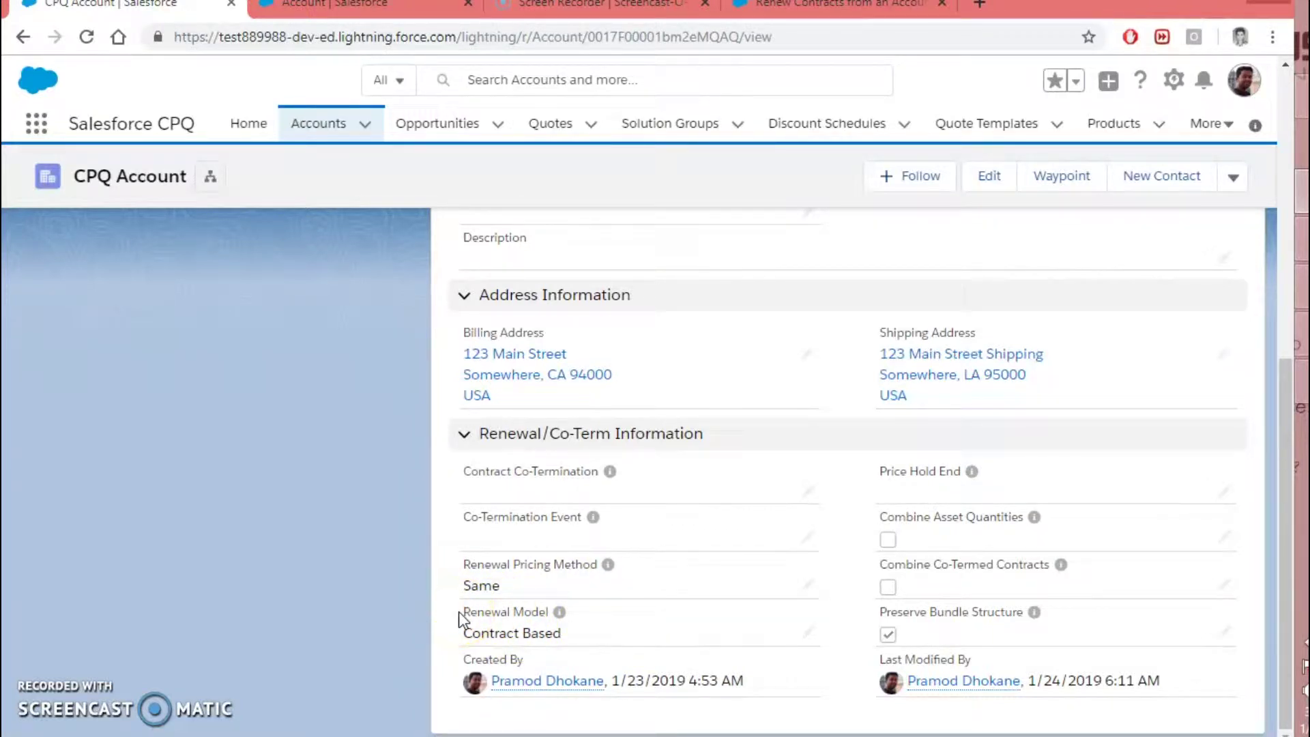
Inline-edit the account's Renewal Model picklist, leaving it set to Contract Based.
double_click(523, 633)
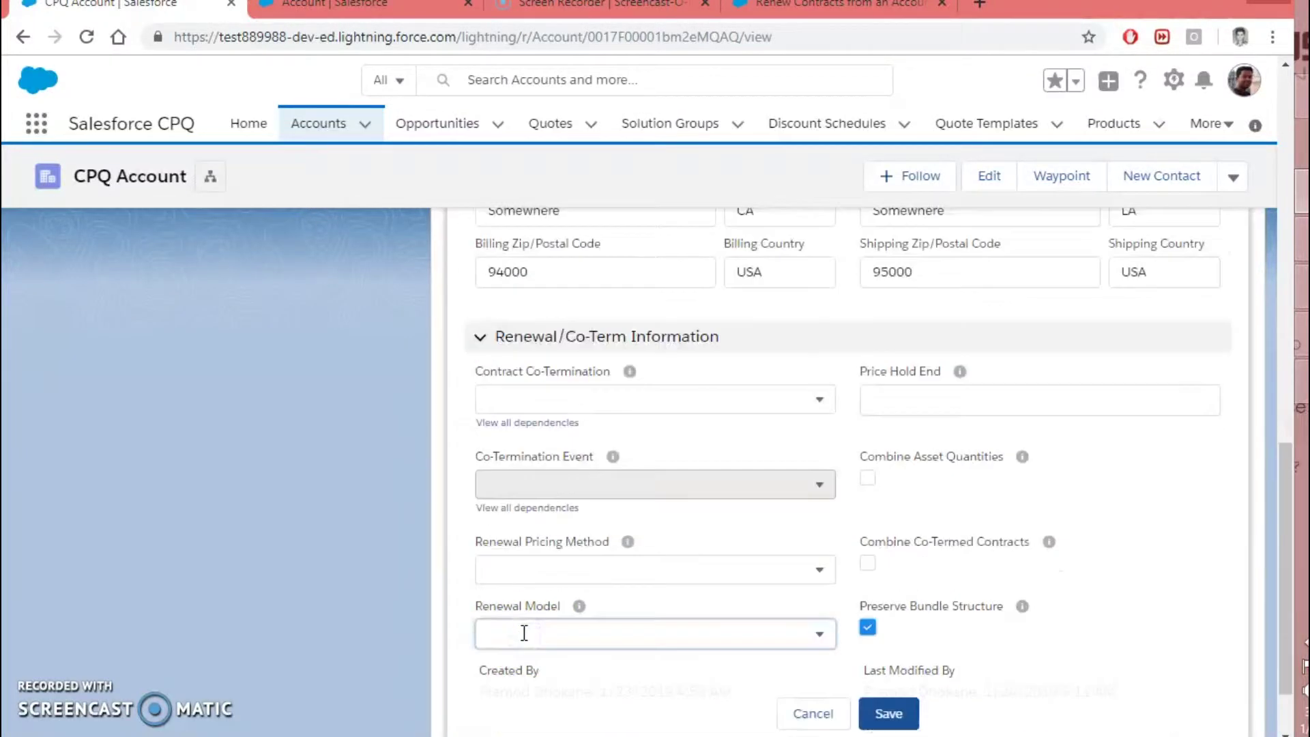
left_click(566, 636)
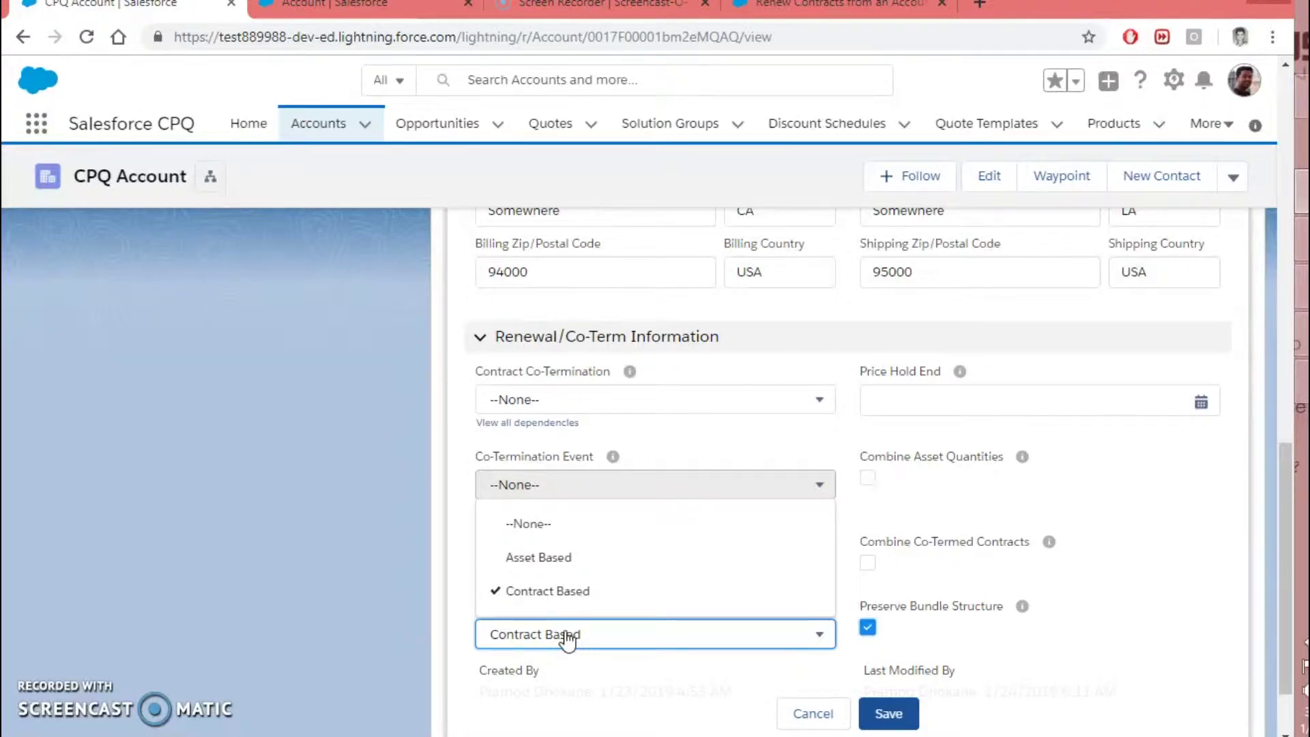
left_click(447, 645)
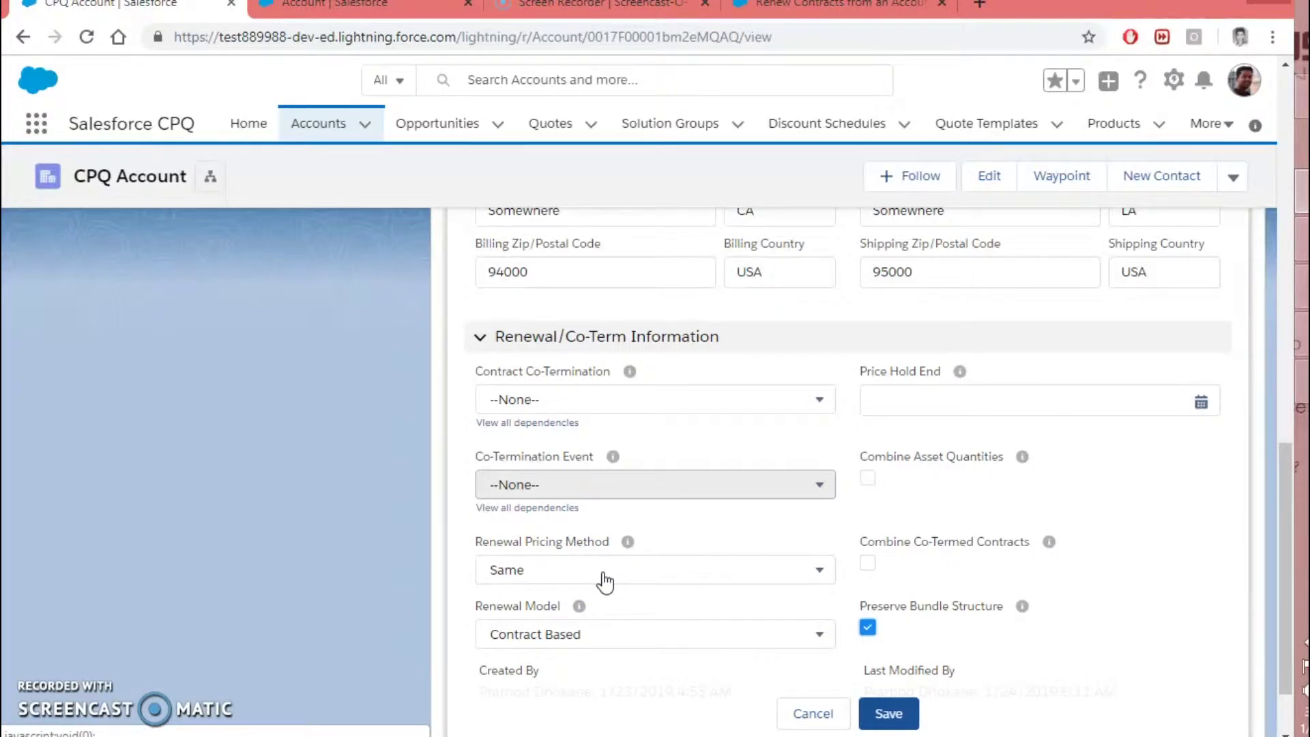
left_click(604, 574)
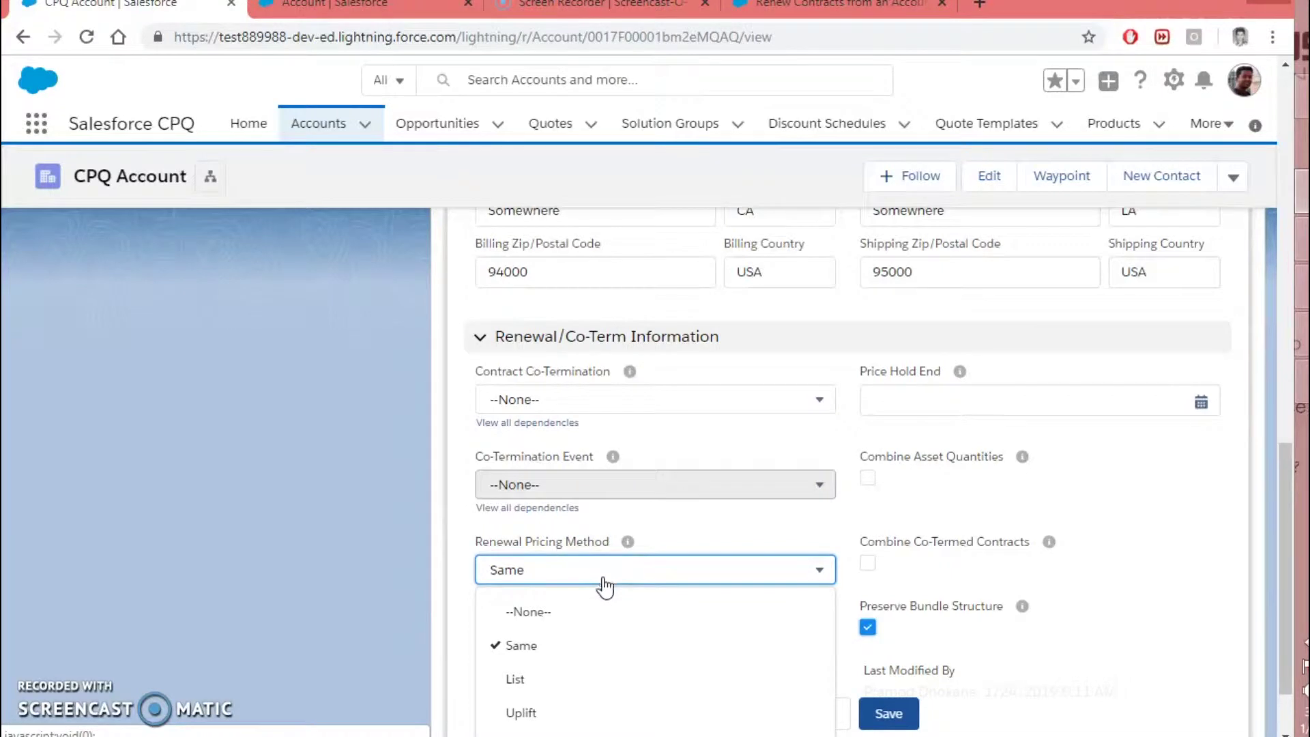
scroll(584, 626, "down", 1)
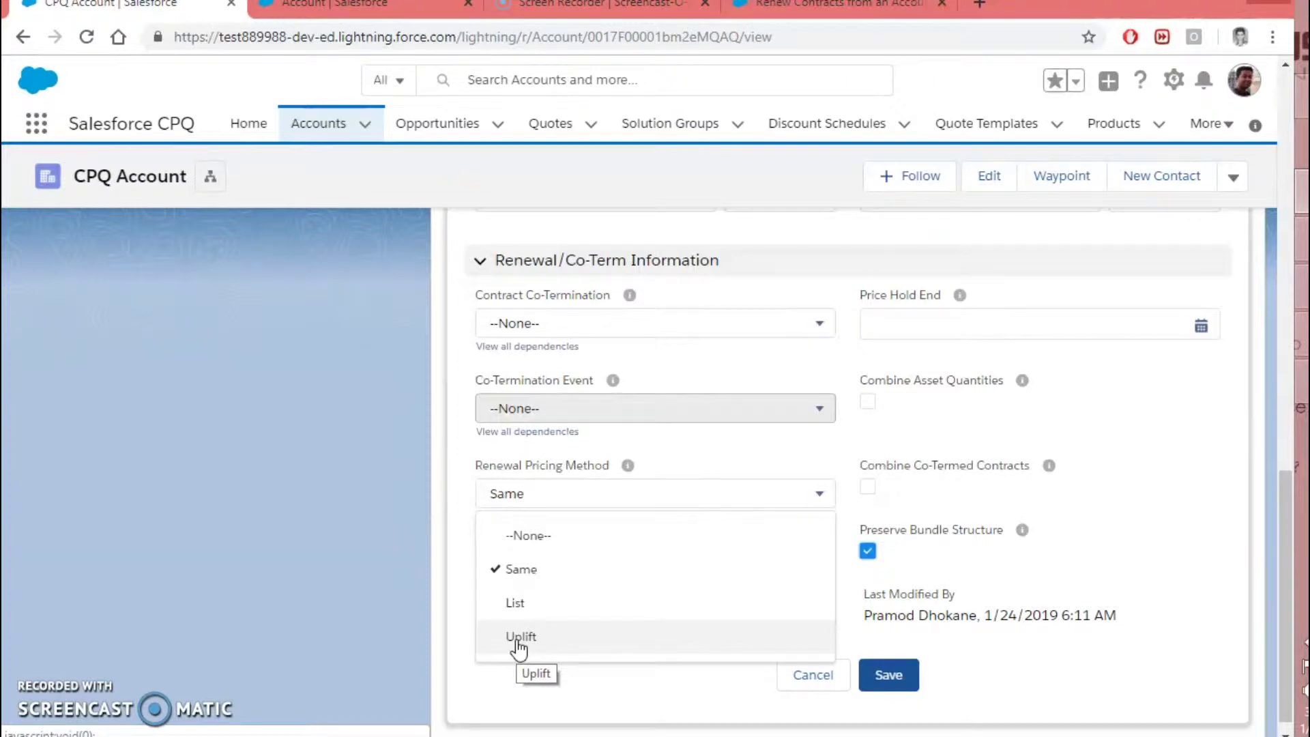
left_click(466, 700)
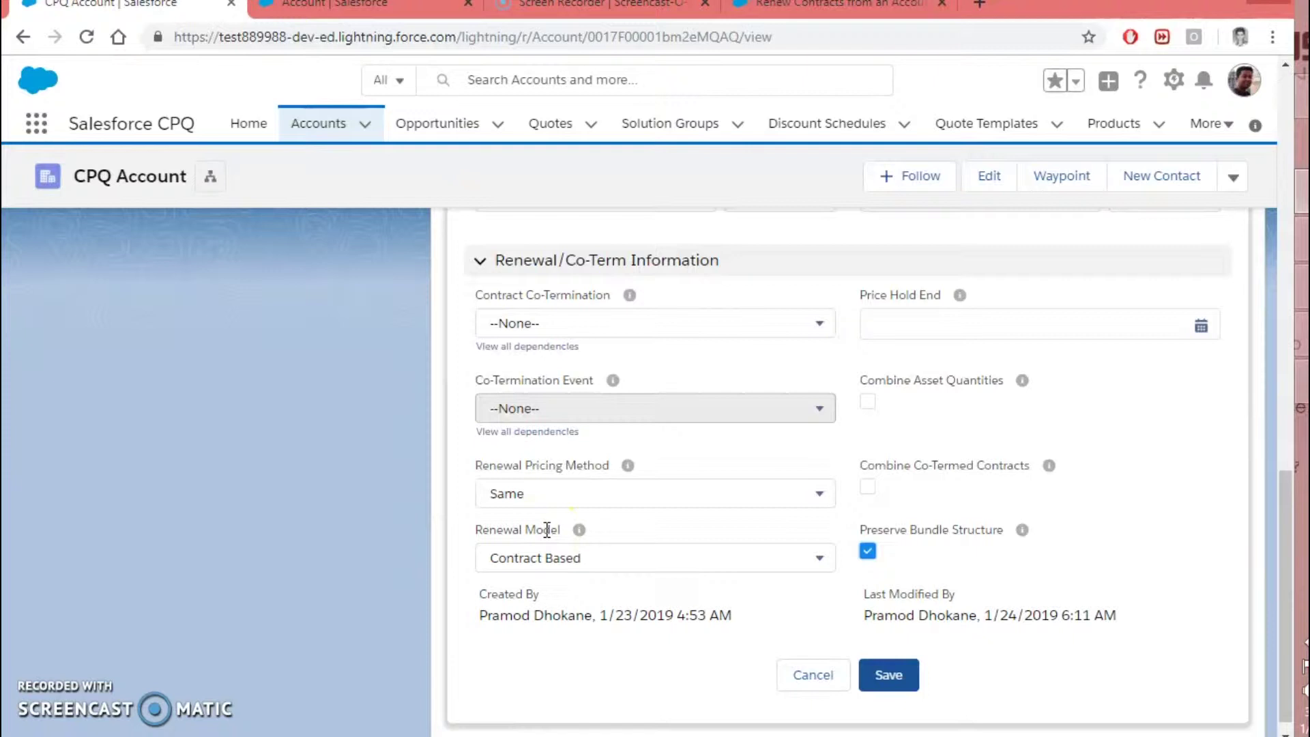
left_click(733, 622)
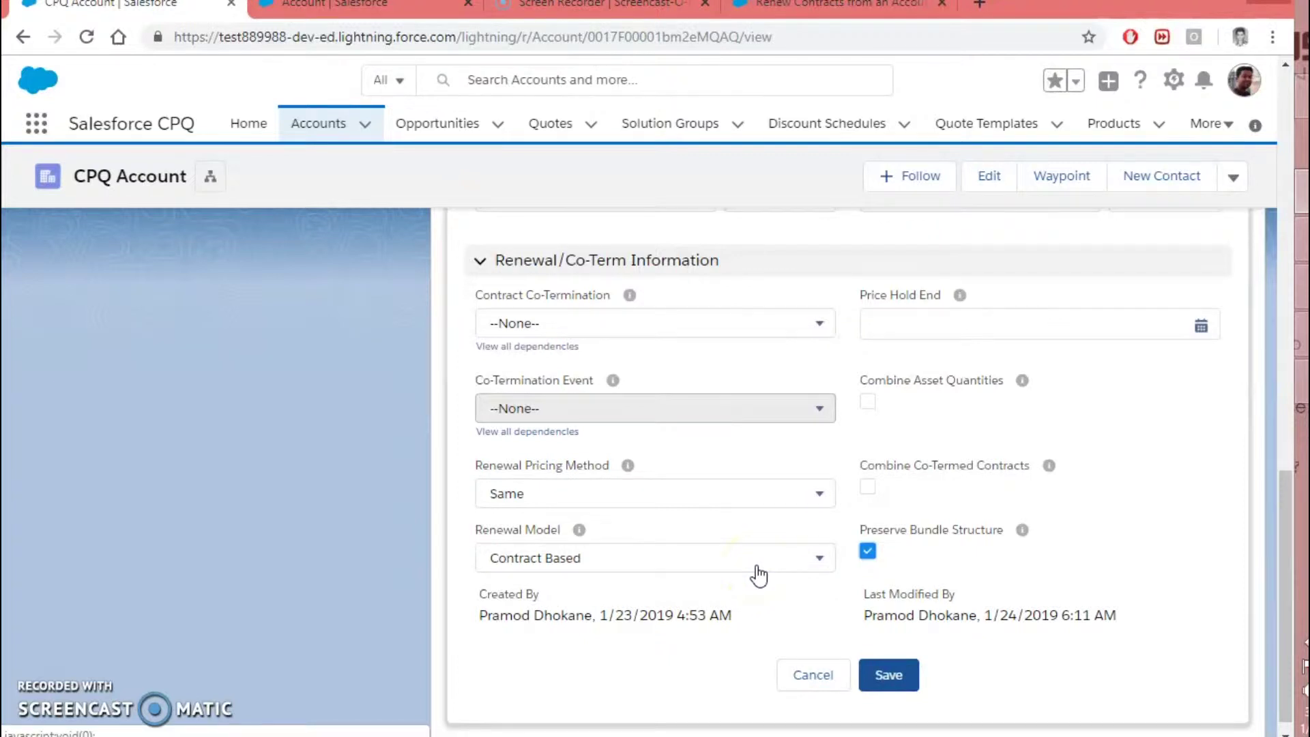
left_click(874, 561)
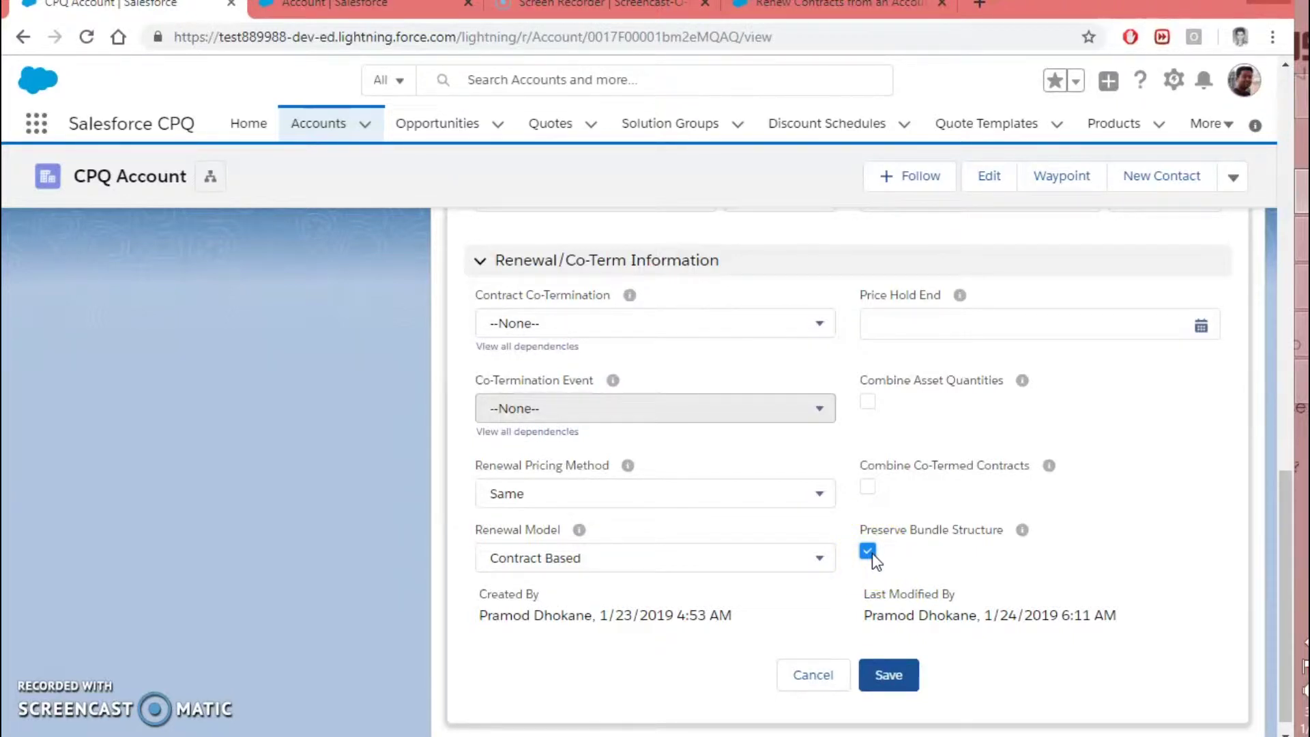
scroll(676, 591, "up", 15)
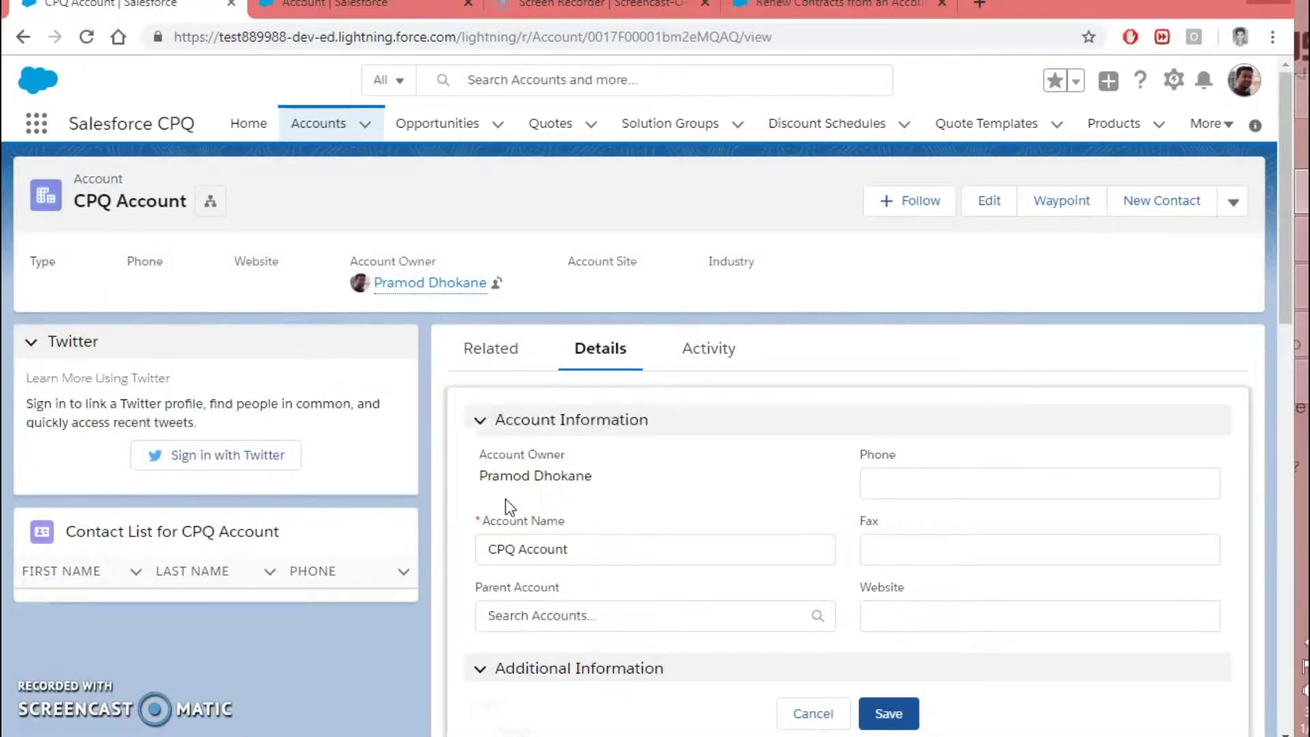
Go to the account's Related records and view all its contracts, 00000101 and 00000106.
left_click(357, 367)
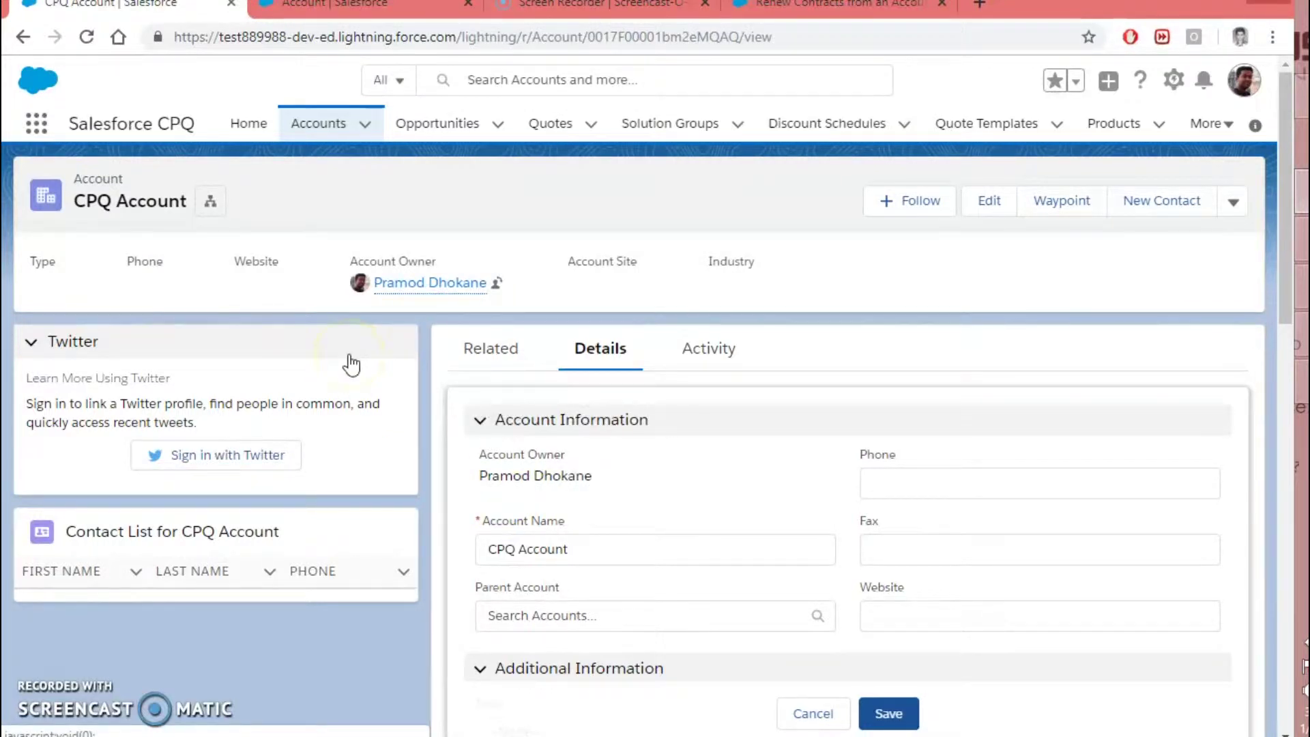
left_click(476, 368)
left_click(477, 361)
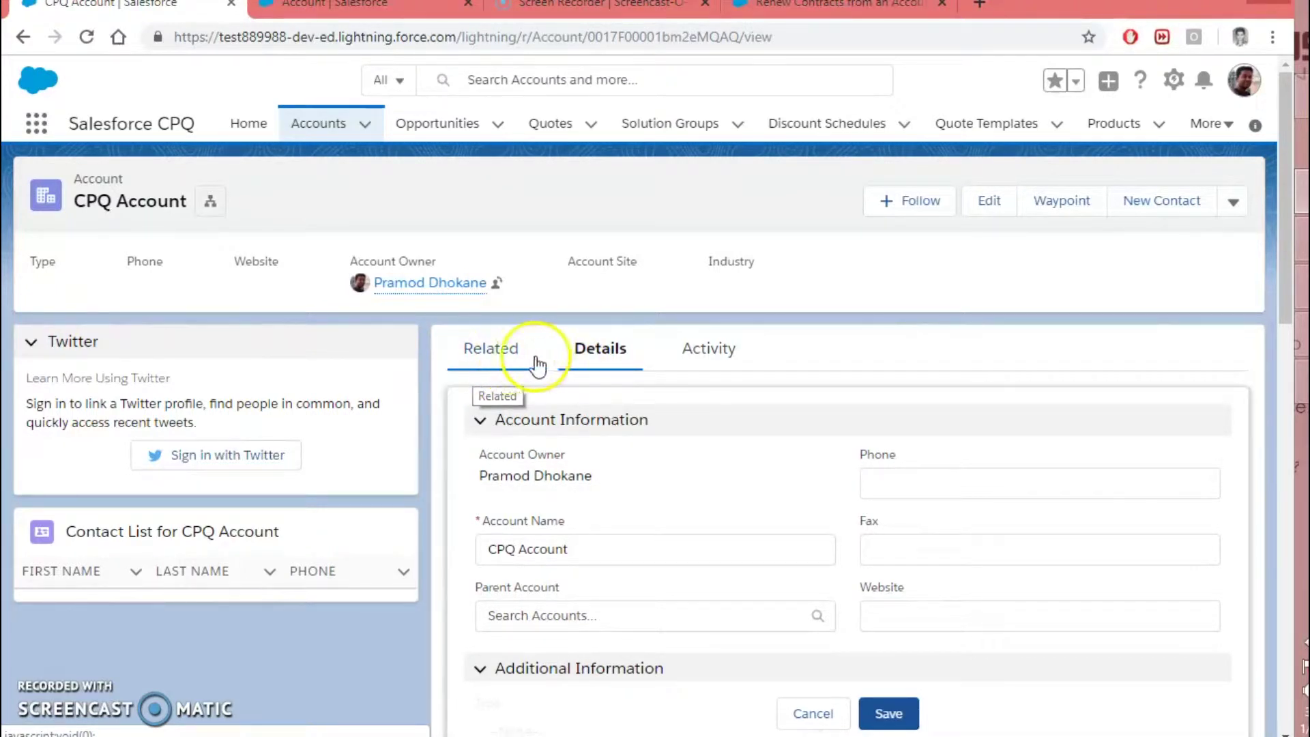
left_click(478, 356)
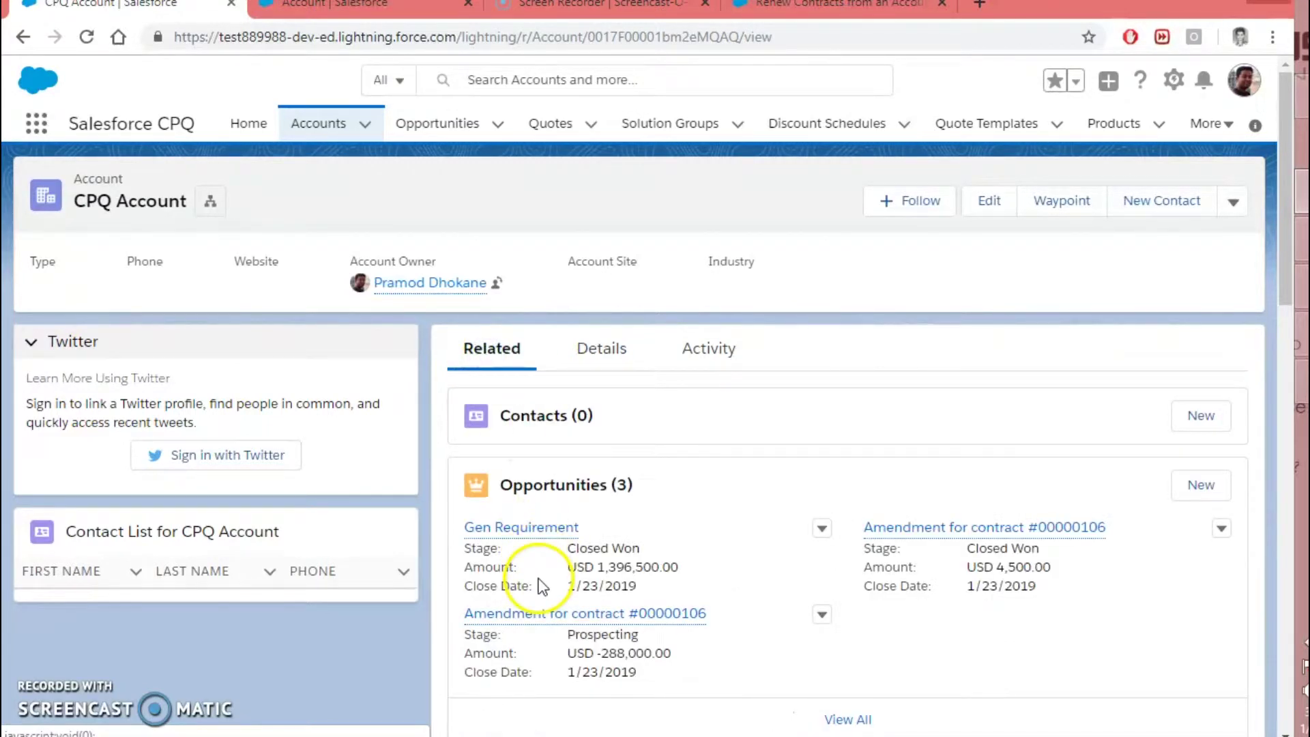
scroll(542, 585, "down", 2)
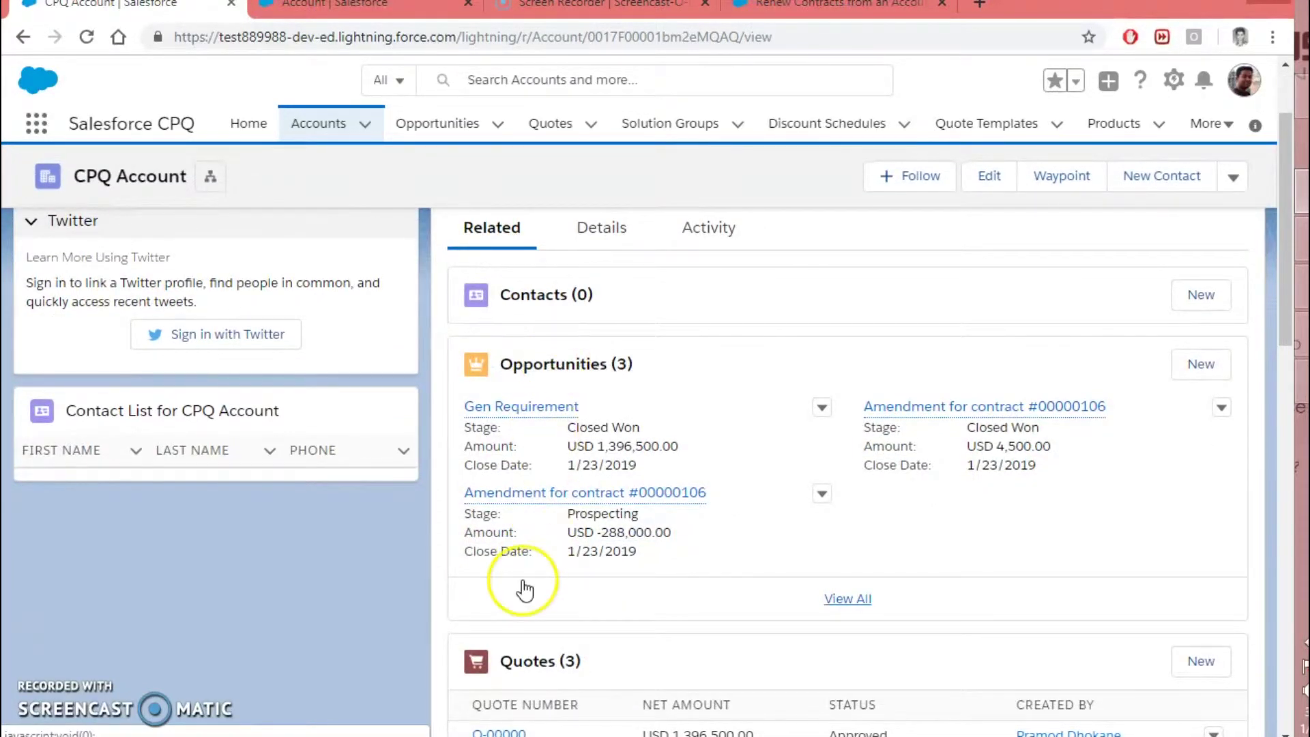
scroll(526, 590, "down", 7)
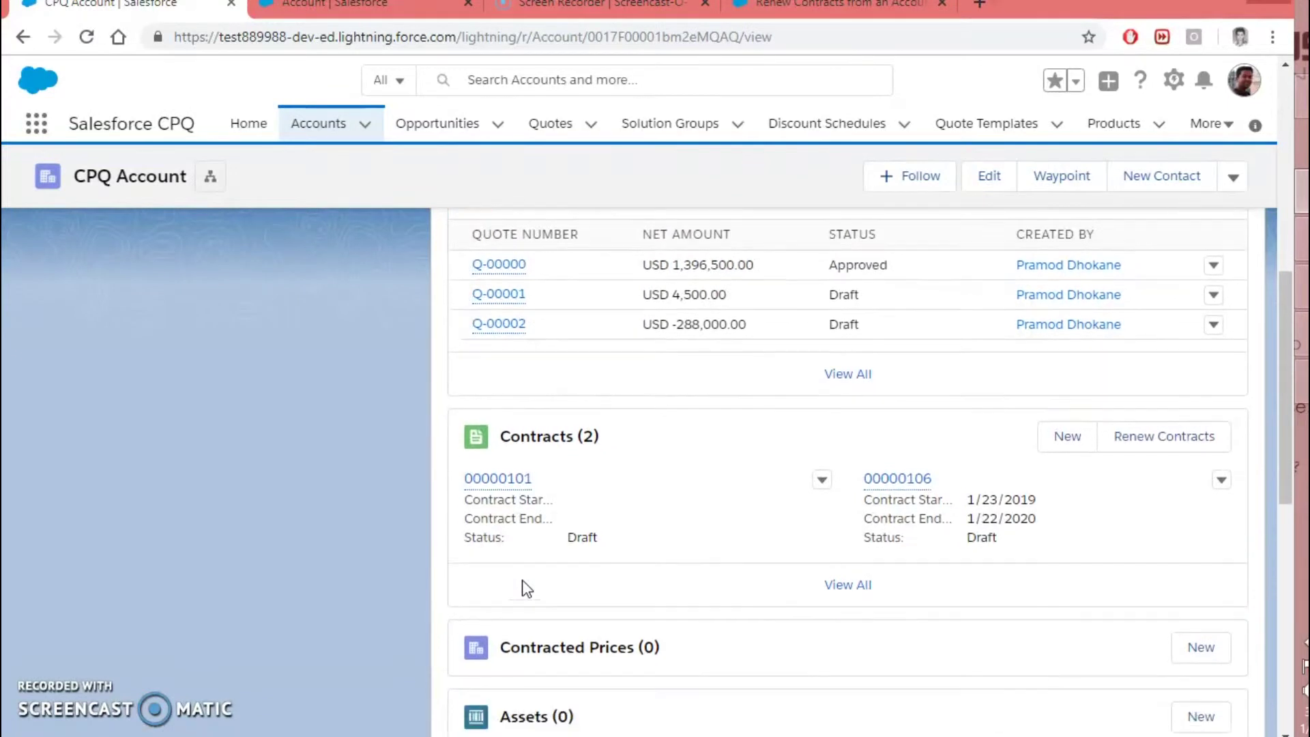
scroll(526, 588, "down", 1)
left_click(842, 545)
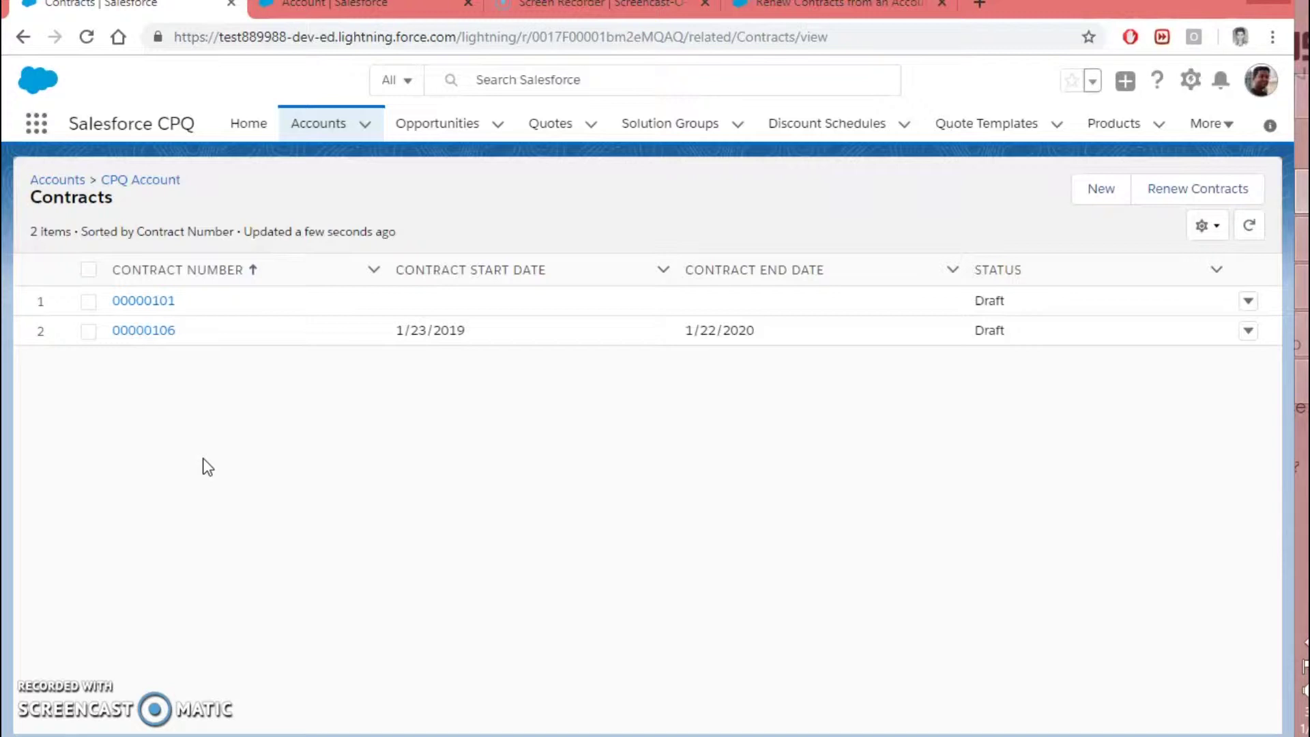
Select both contracts, run Renew Contracts, then deselect them and open contract 00000101.
left_click(296, 394)
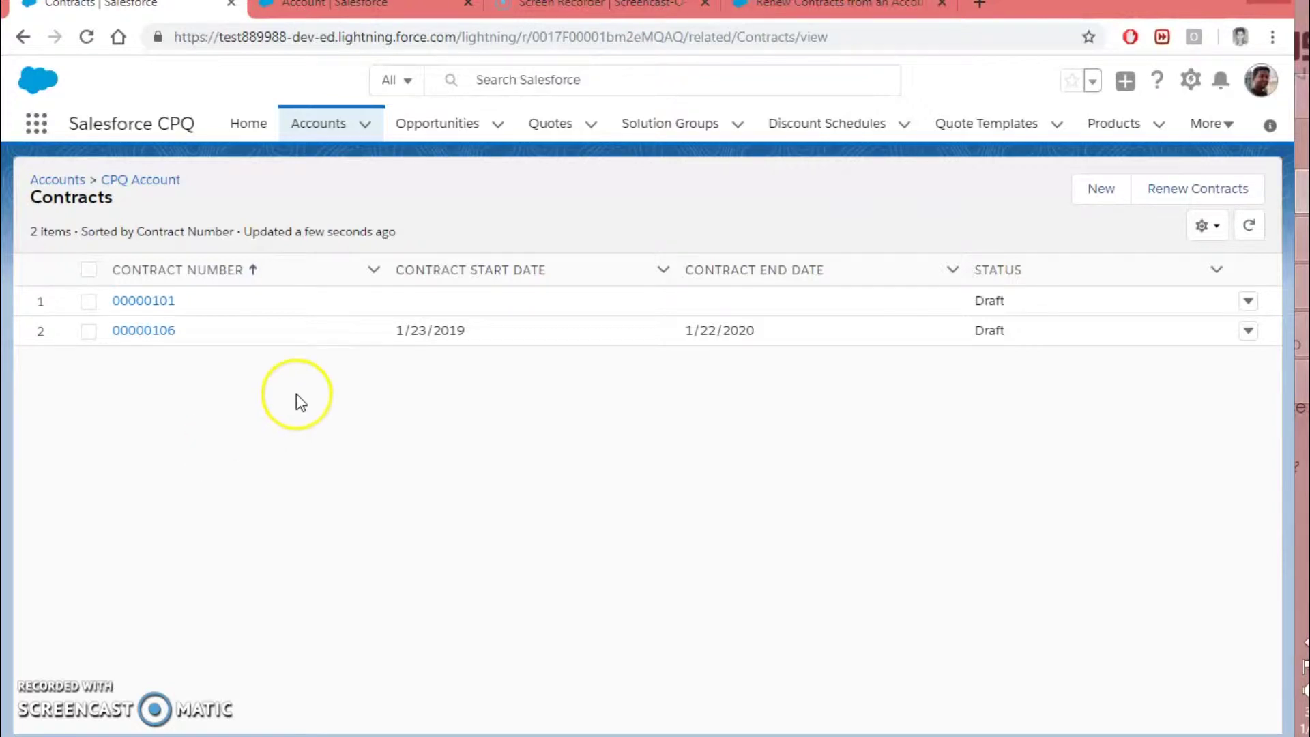
left_click(88, 270)
left_click(88, 270)
left_click(89, 270)
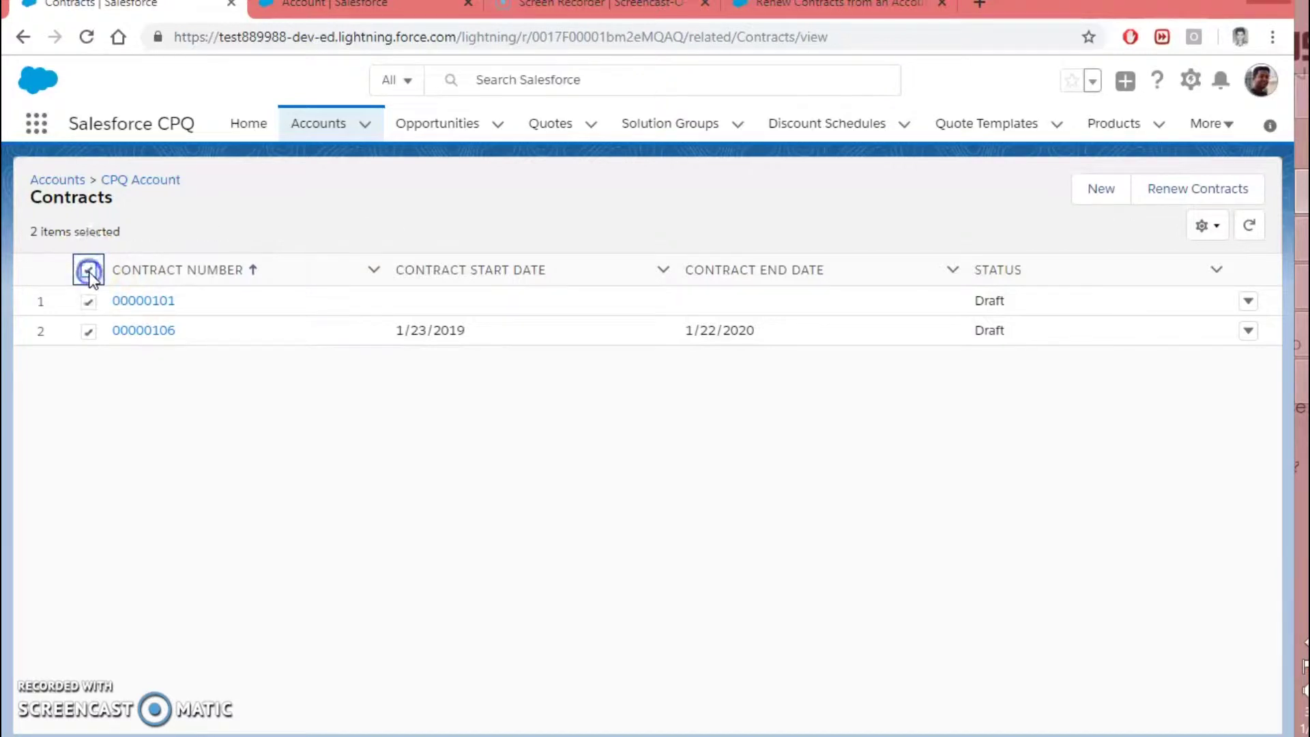
left_click_drag(1154, 200, 1155, 199)
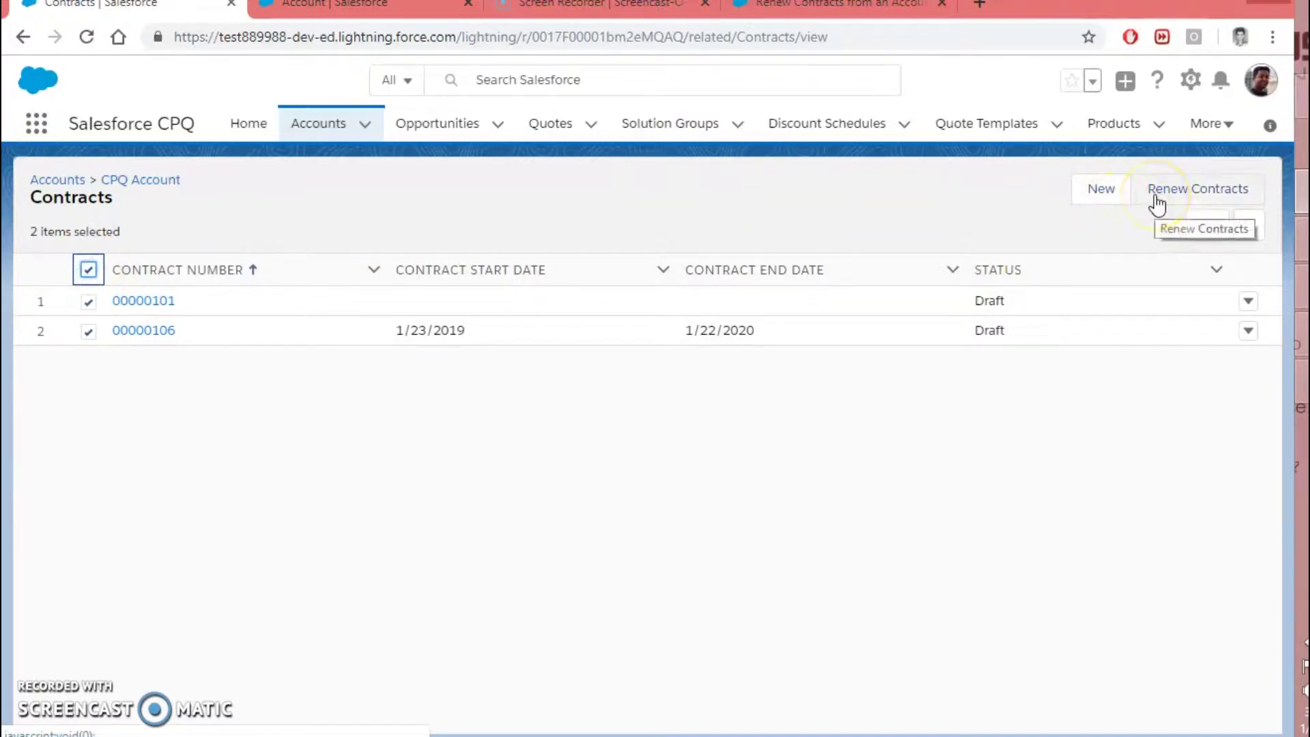
left_click(466, 452)
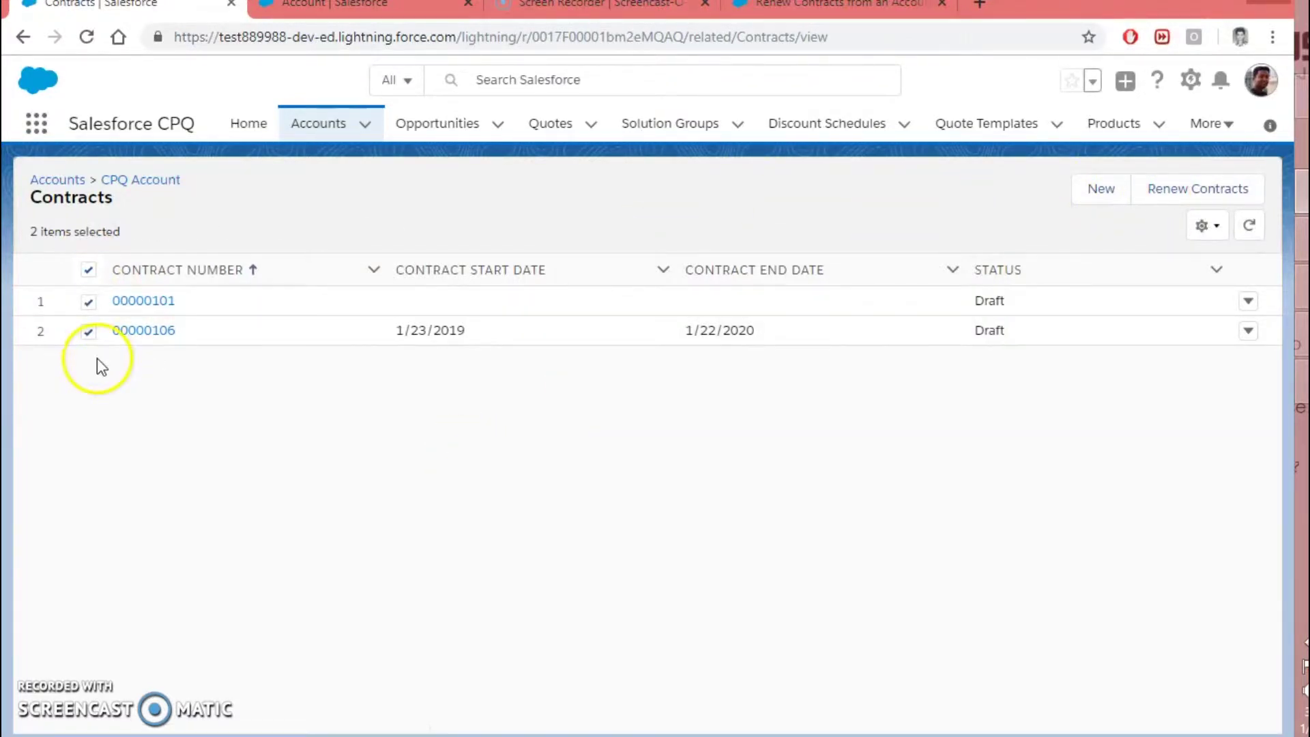
left_click(88, 269)
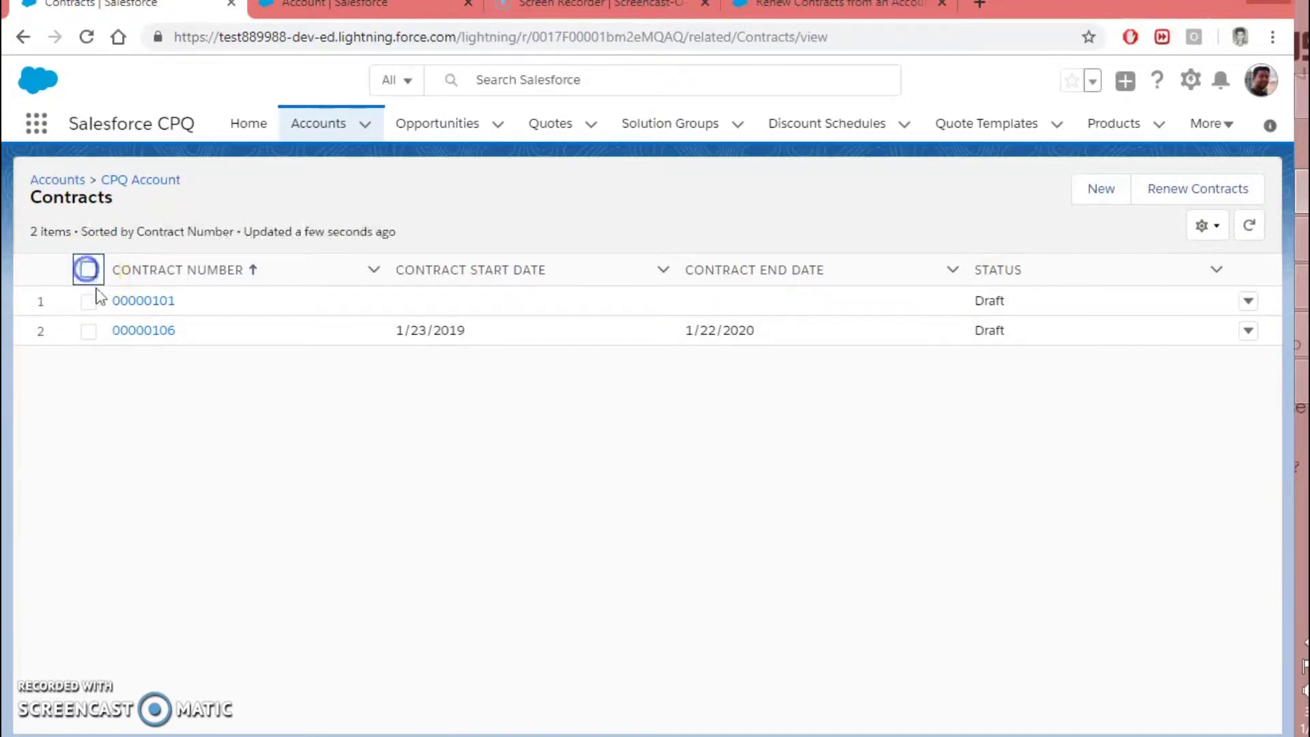
left_click(140, 300)
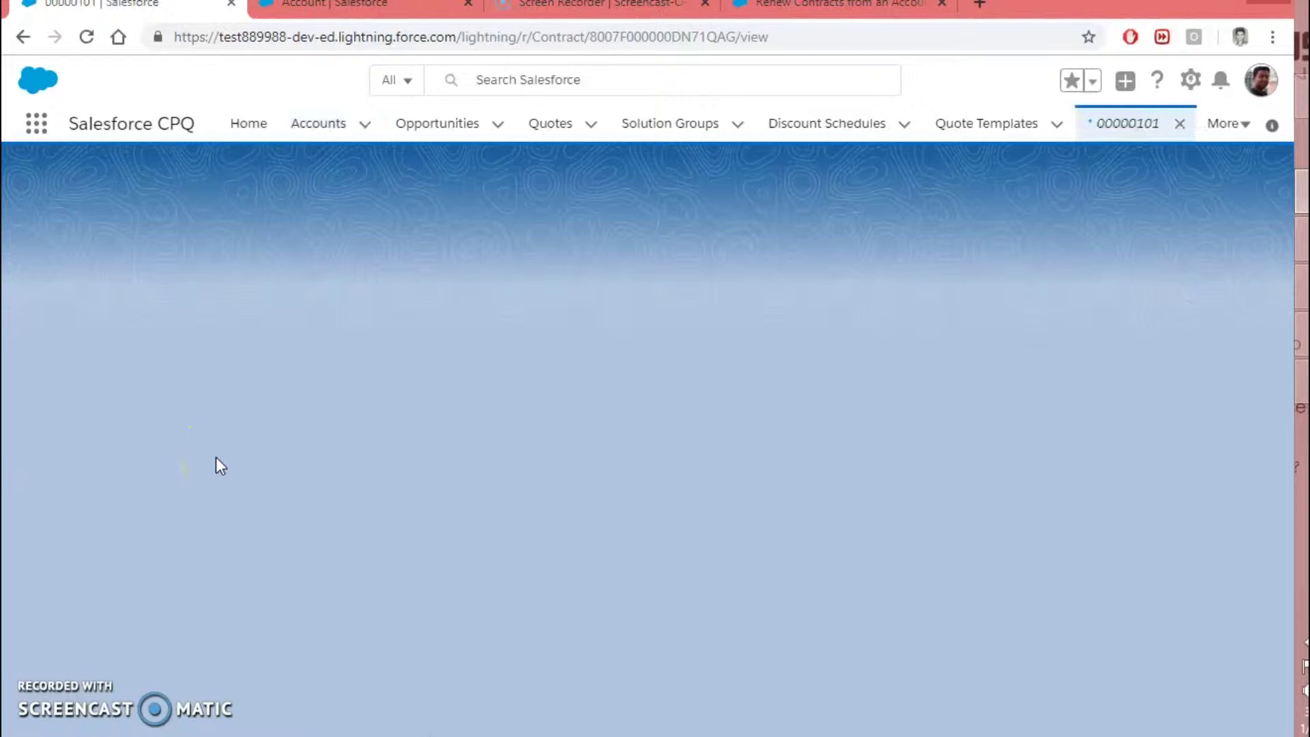
Show contract 00000101's Details down to Salesforce CPQ Information, with Latest End Date behavior.
left_click(461, 405)
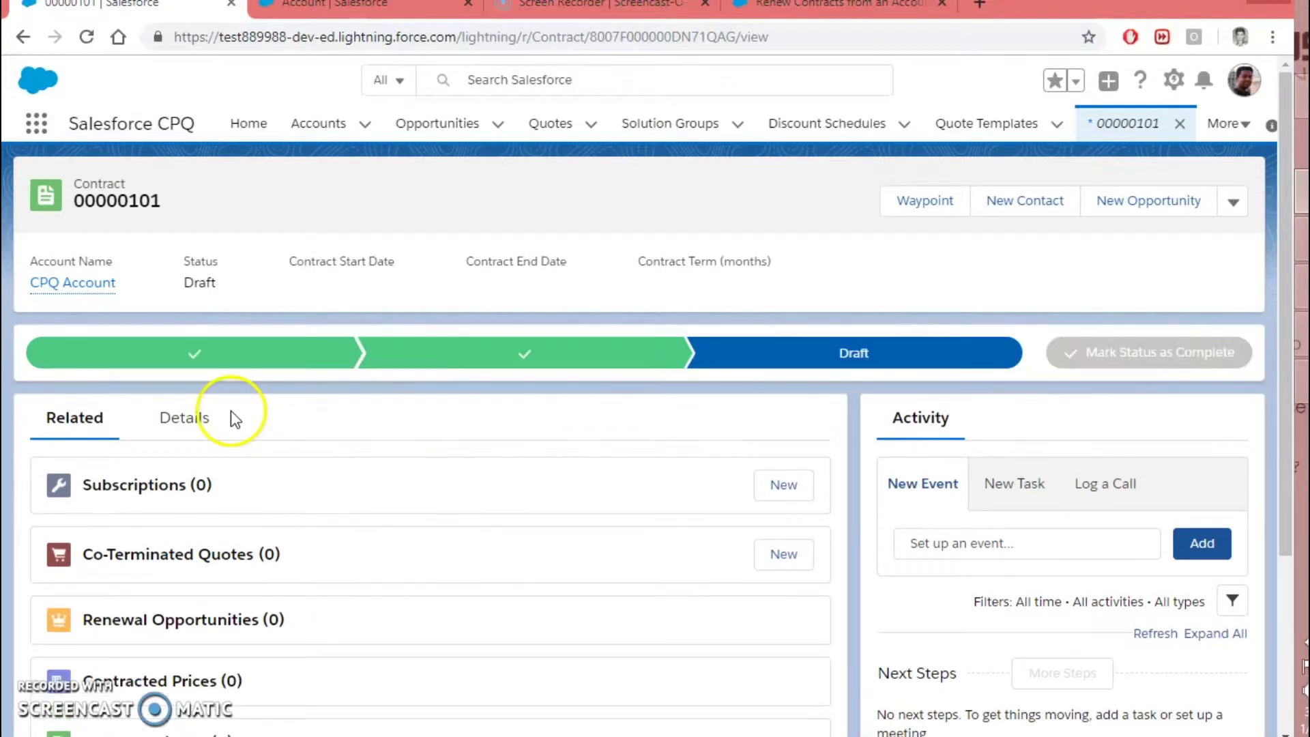
left_click(181, 420)
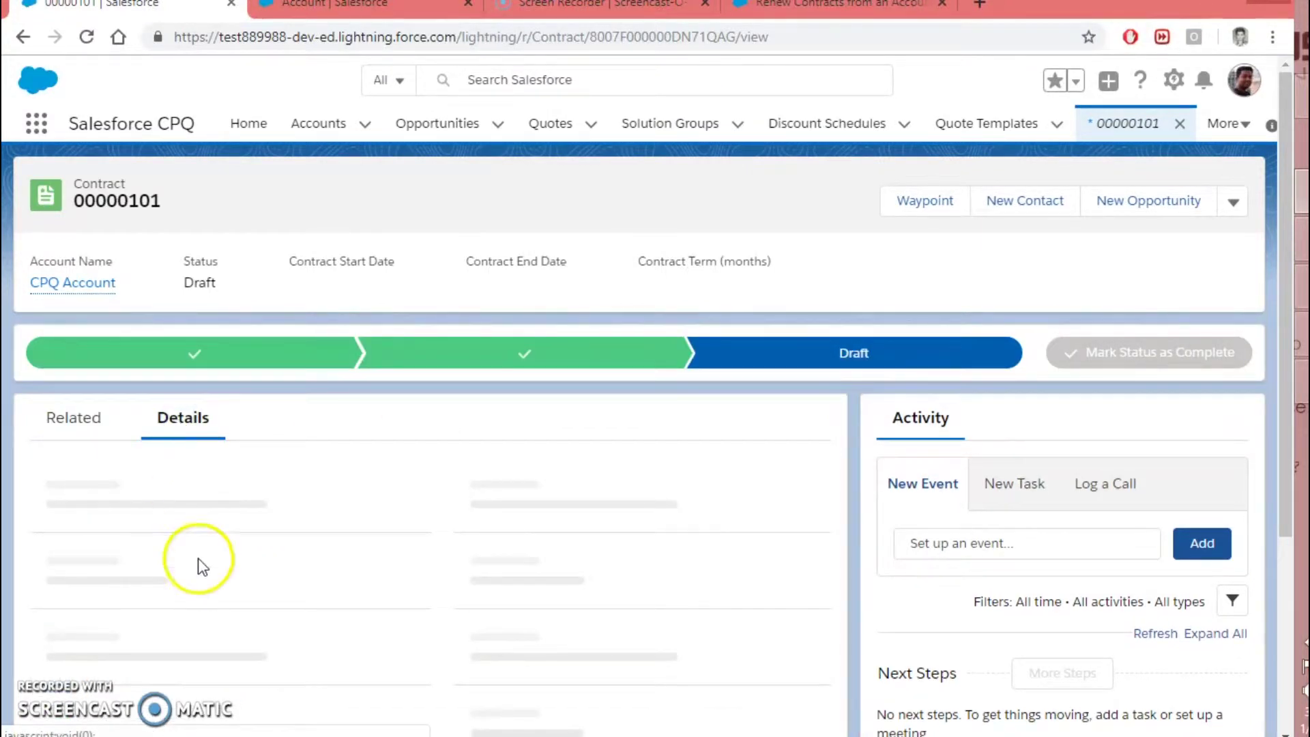
scroll(225, 574, "down", 2)
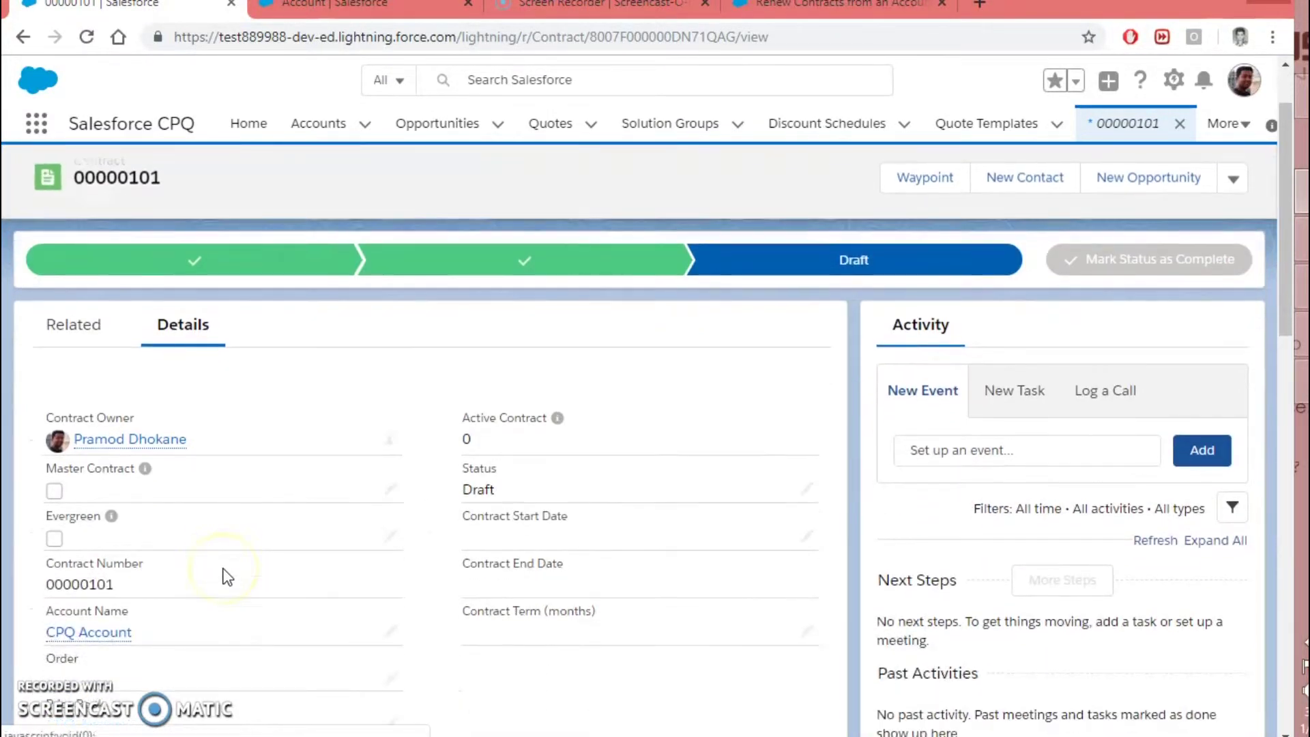
scroll(227, 577, "down", 3)
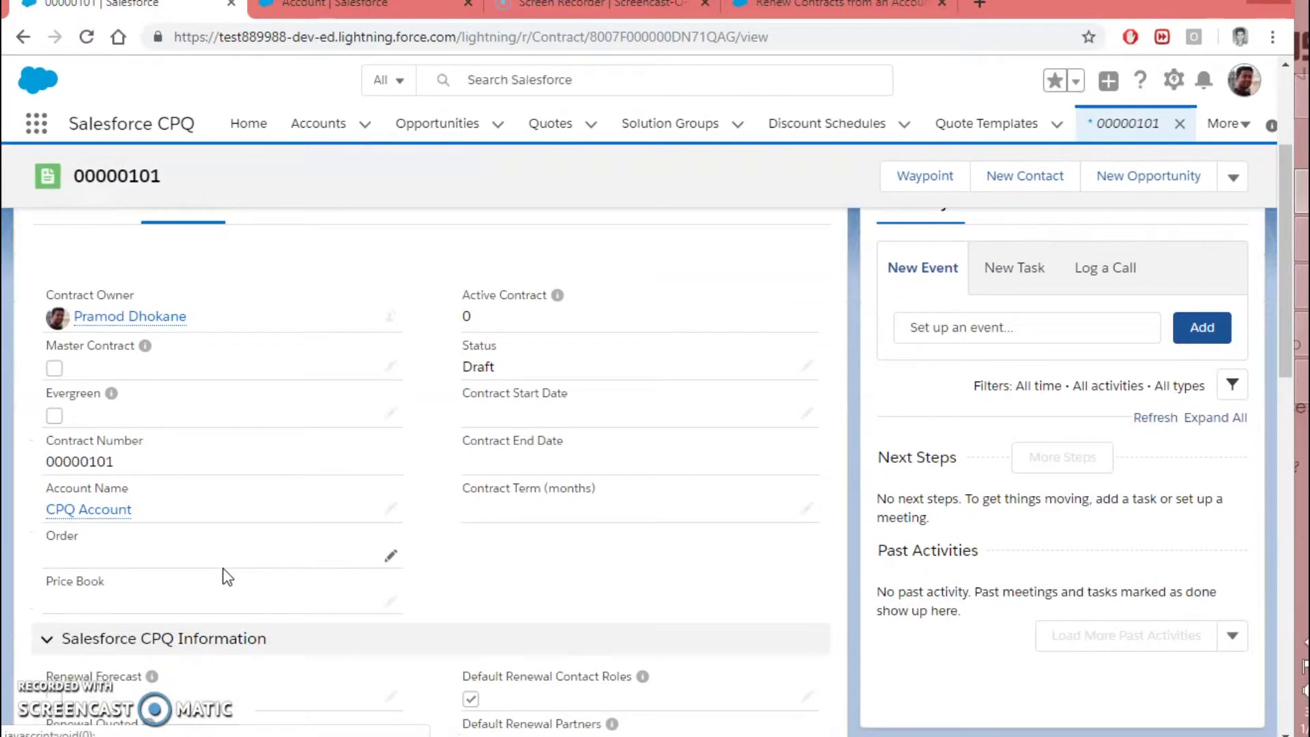
scroll(227, 576, "down", 3)
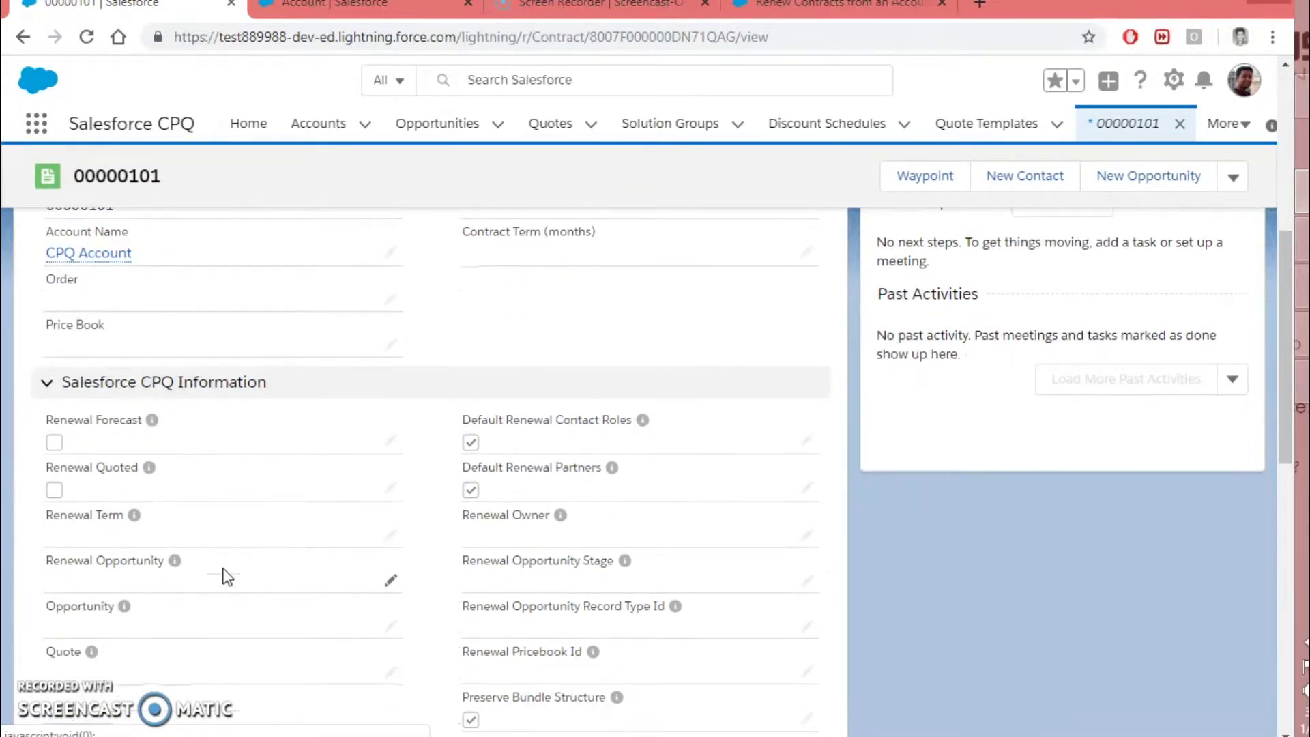
scroll(227, 576, "down", 1)
left_click(222, 447)
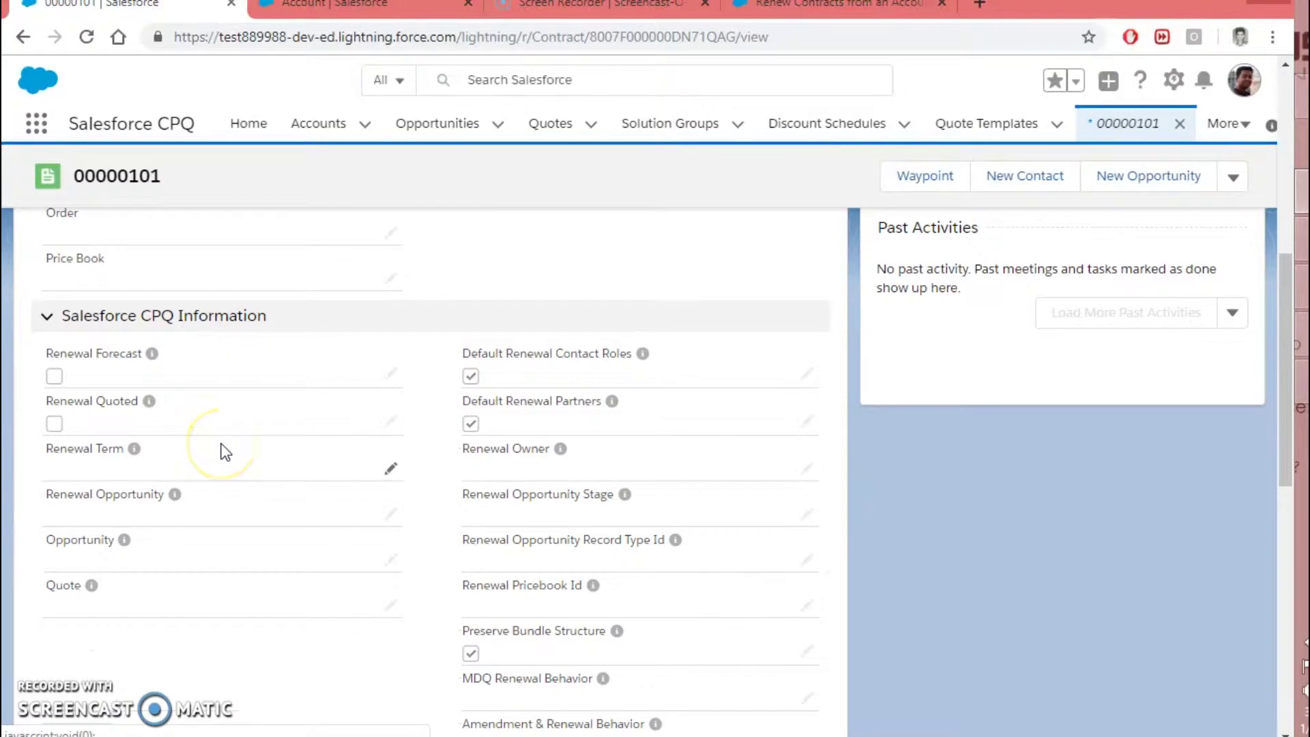
scroll(143, 565, "down", 1)
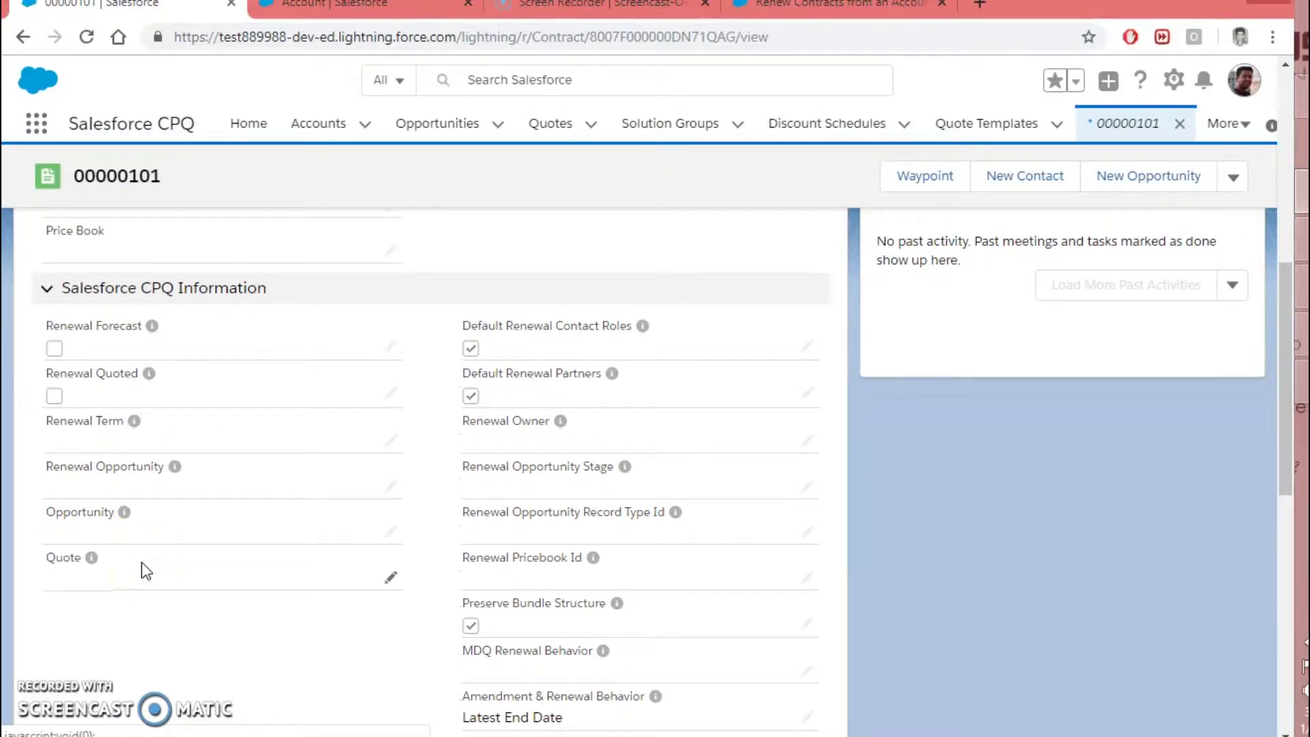
left_click(108, 372)
left_click(57, 351)
left_click(114, 430)
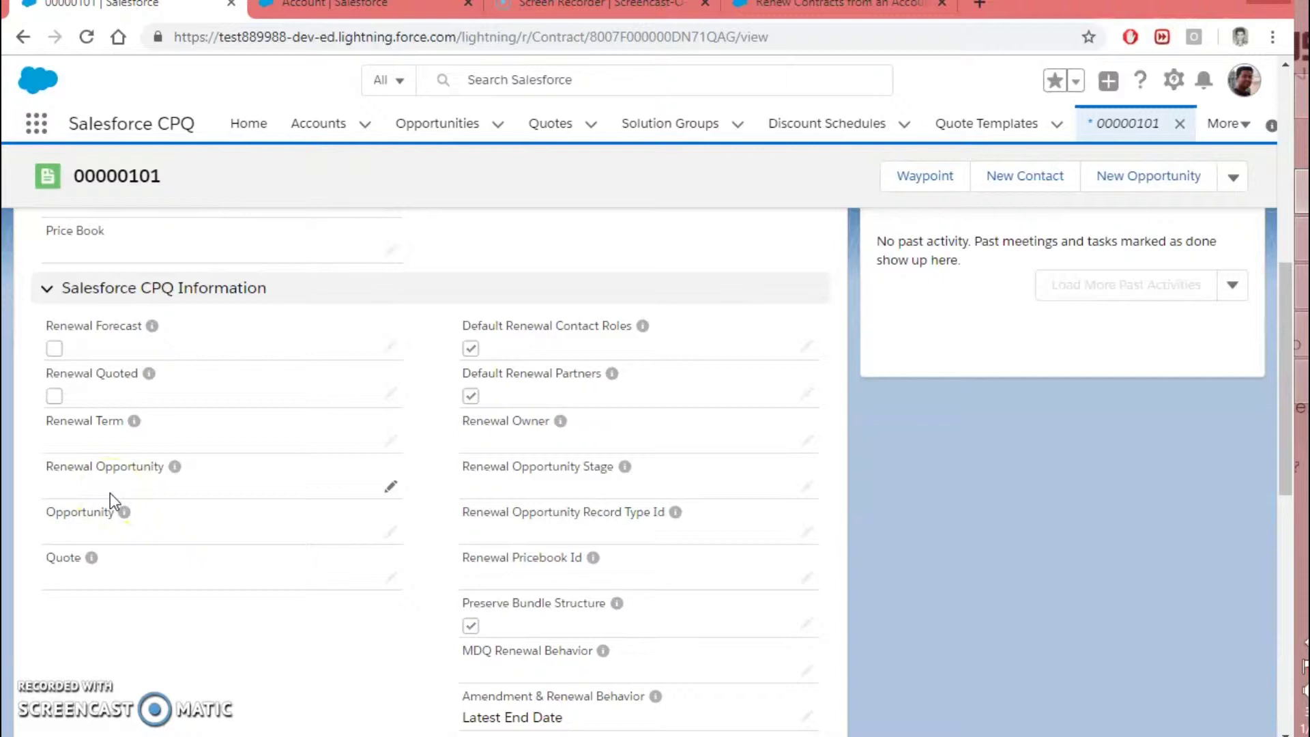
left_click(54, 350)
scroll(176, 484, "up", 1)
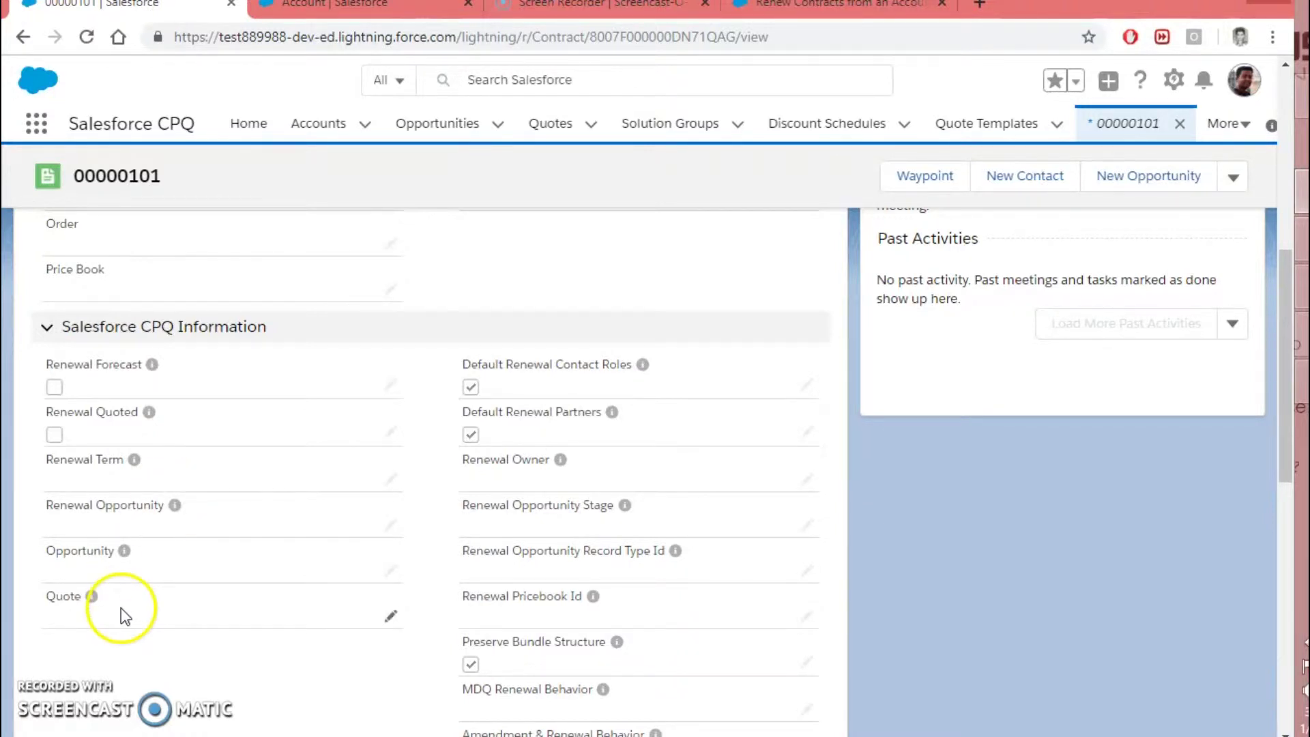
scroll(223, 444, "up", 1)
scroll(222, 444, "up", 3)
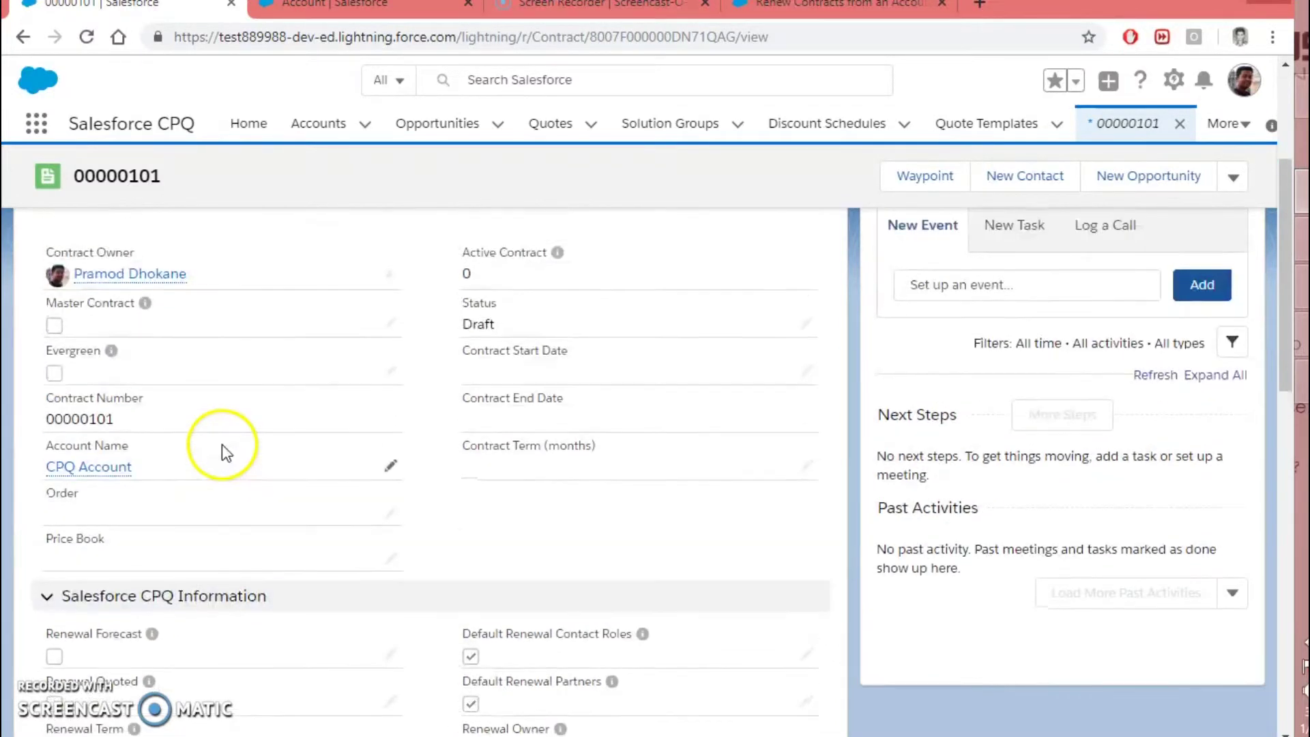
scroll(222, 615, "down", 5)
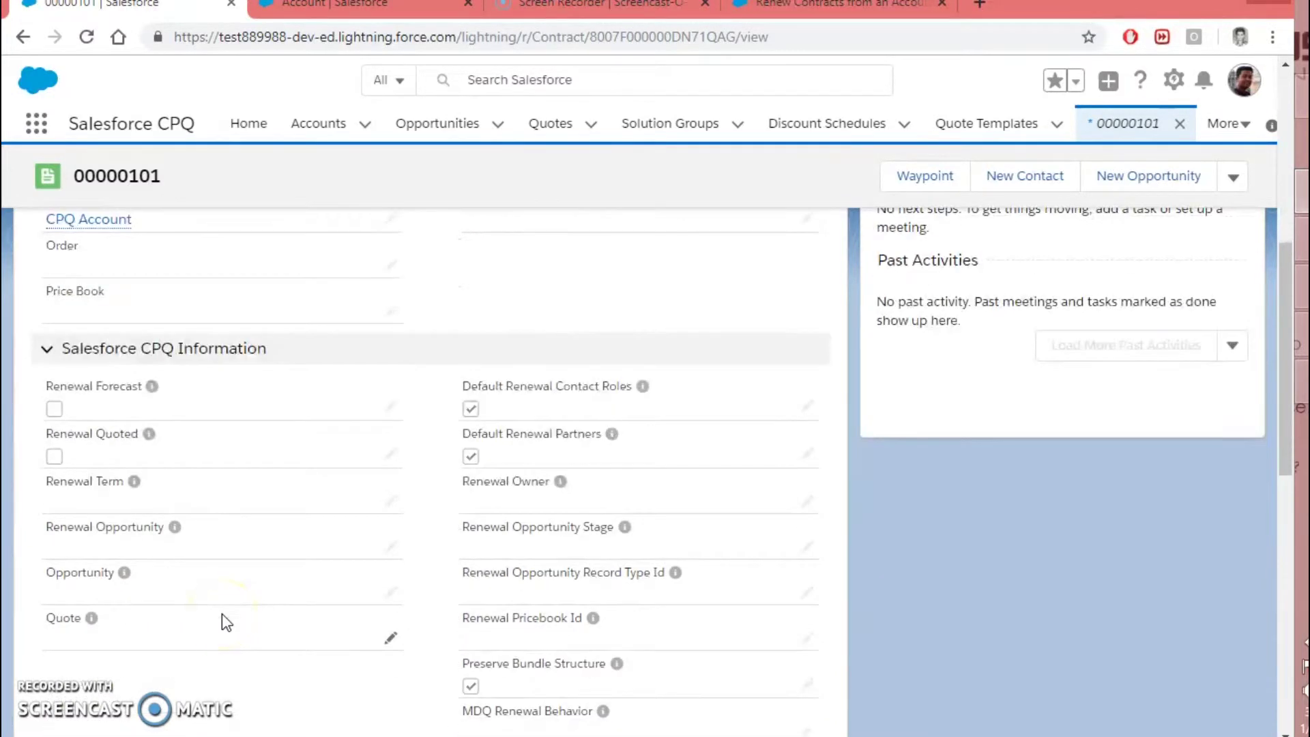
scroll(75, 648, "up", 1)
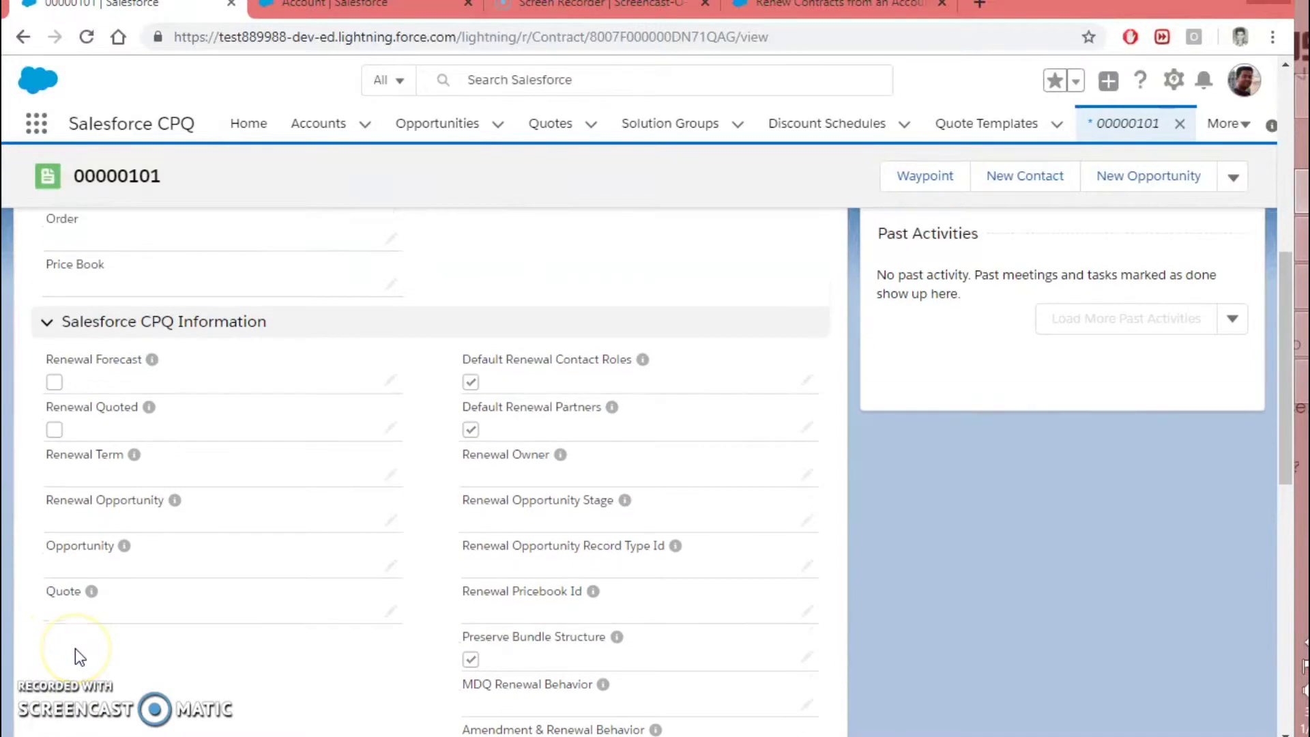
Check Renewal Forecast and Renewal Quoted on the contract and save the change.
left_click(47, 382)
left_click(65, 382)
left_click(66, 432)
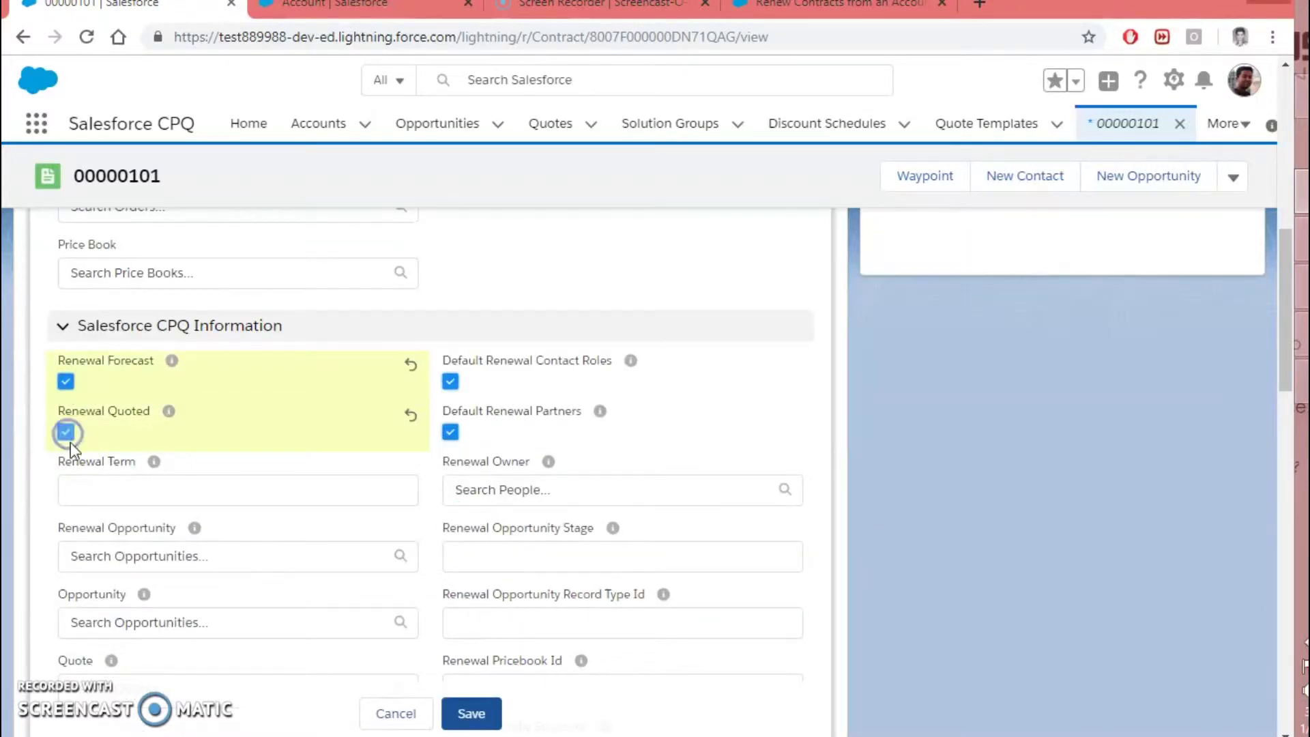
left_click(470, 712)
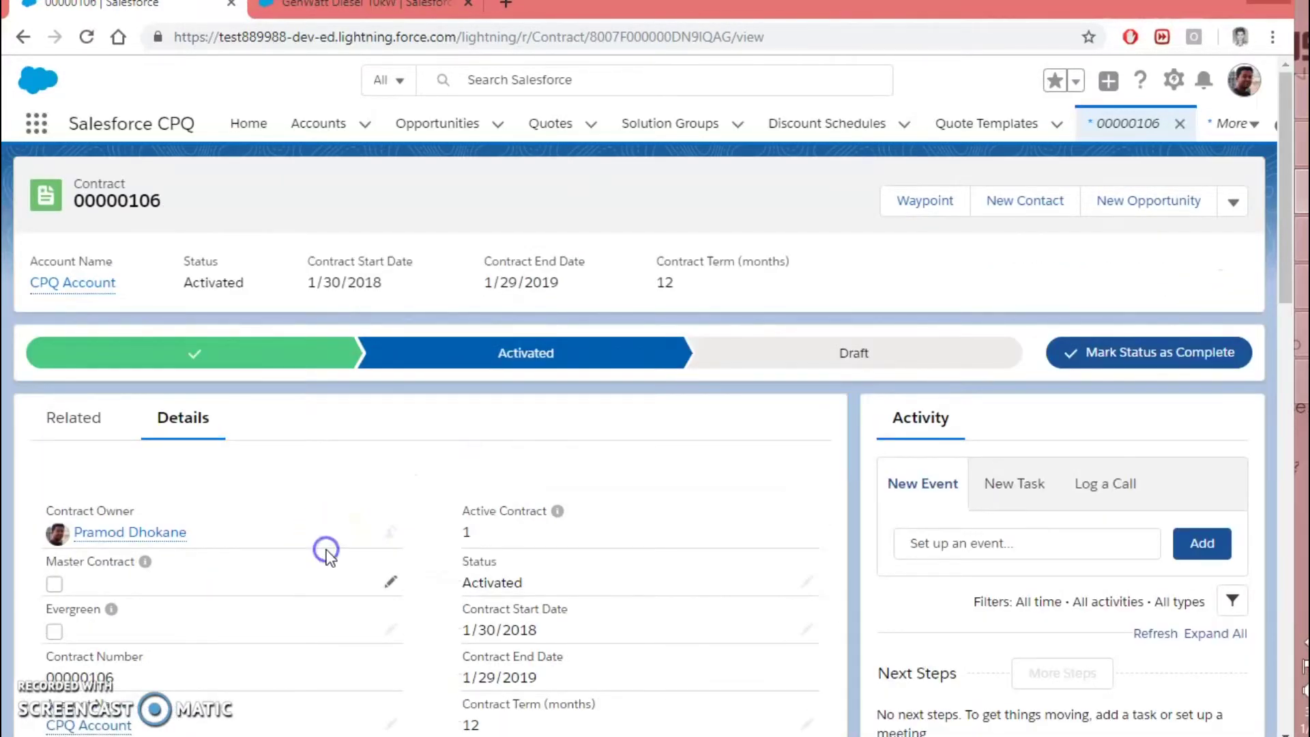
Review contract 00000106's renewal fields, Renewal Term 12, and preview its linked Renewal Opportunity.
scroll(329, 546, "down", 3)
scroll(330, 558, "down", 6)
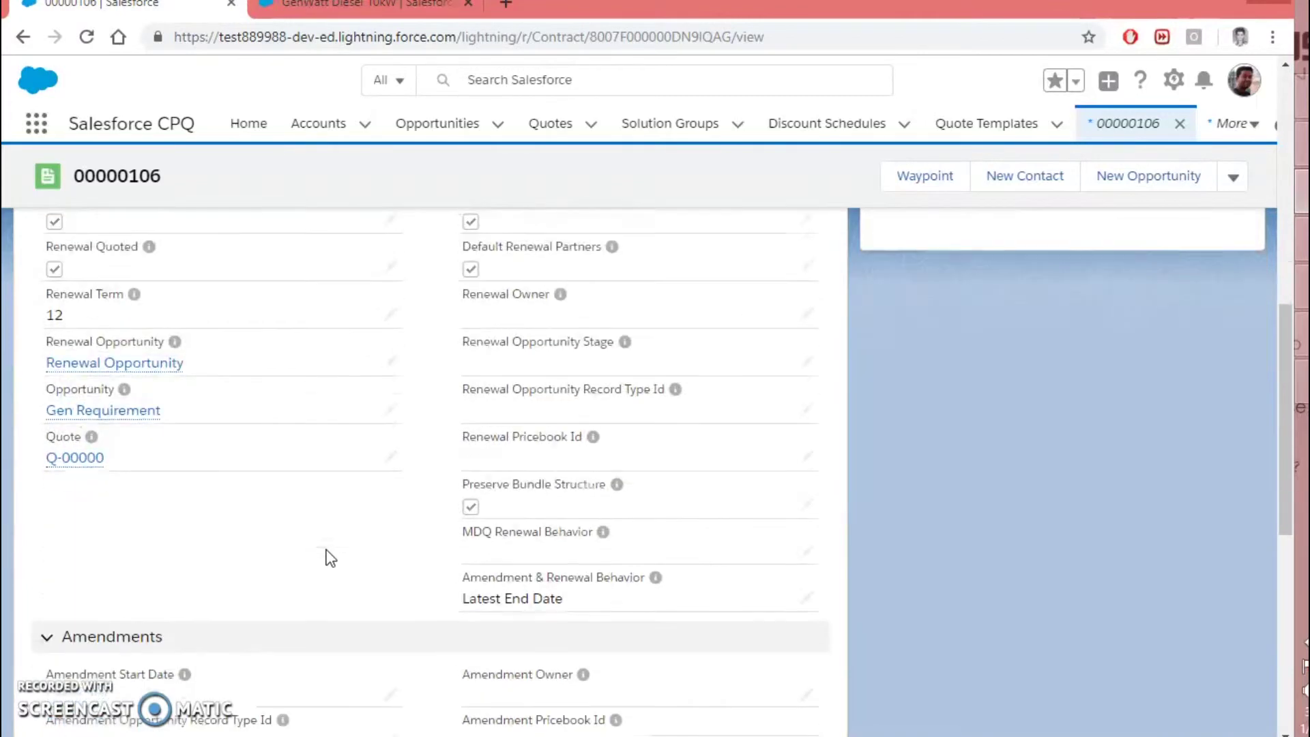
left_click_drag(330, 558, 123, 566)
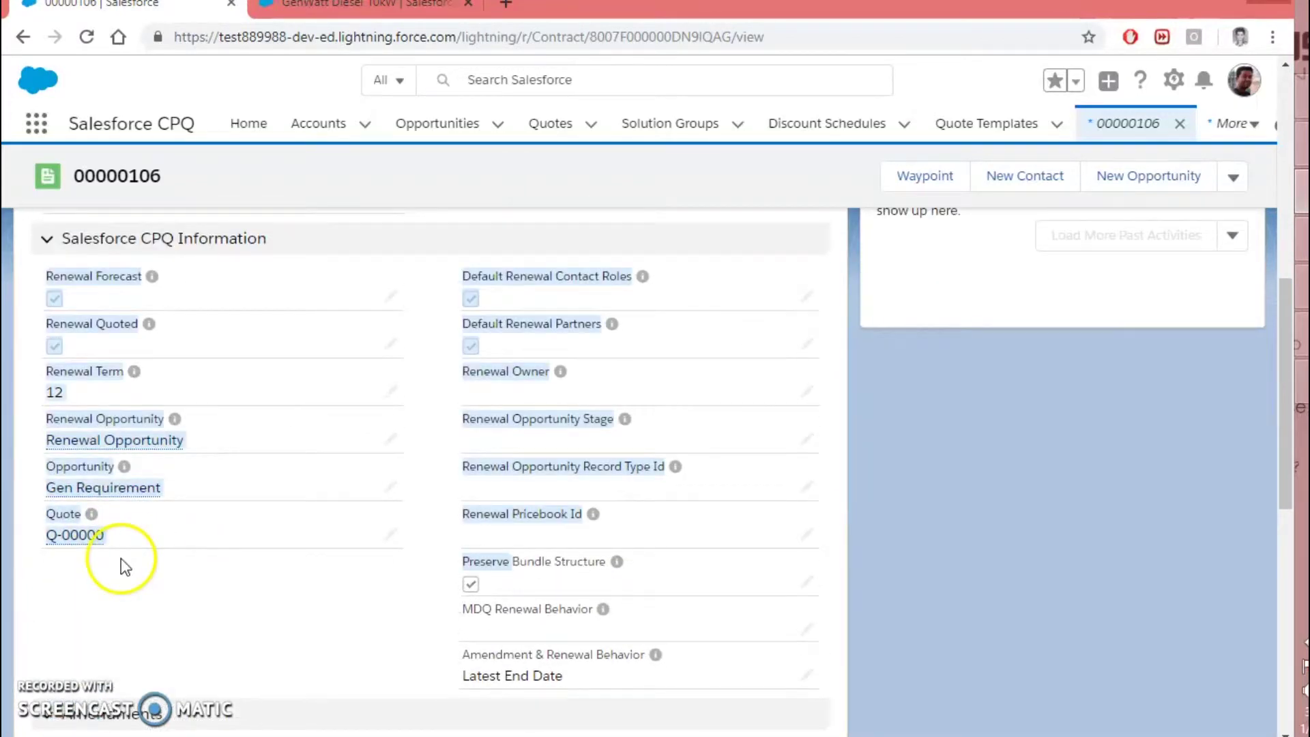
left_click(121, 558)
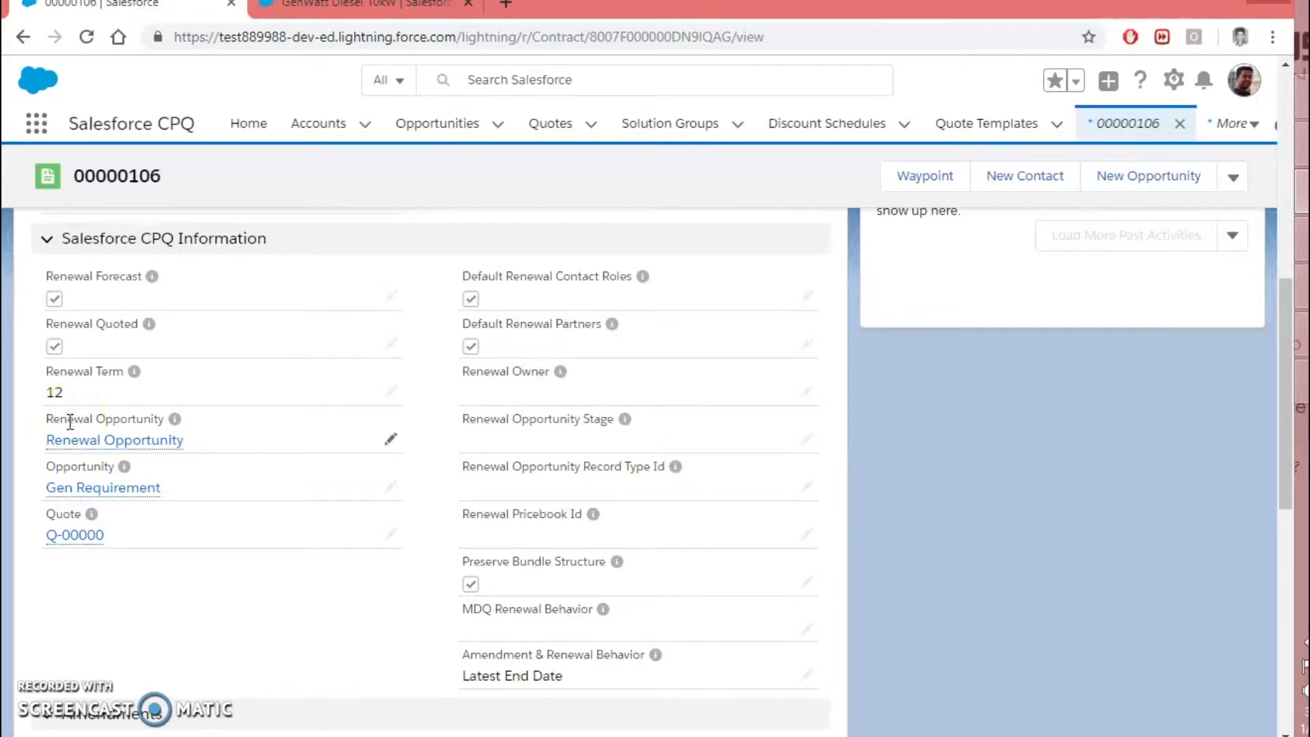
left_click(67, 442)
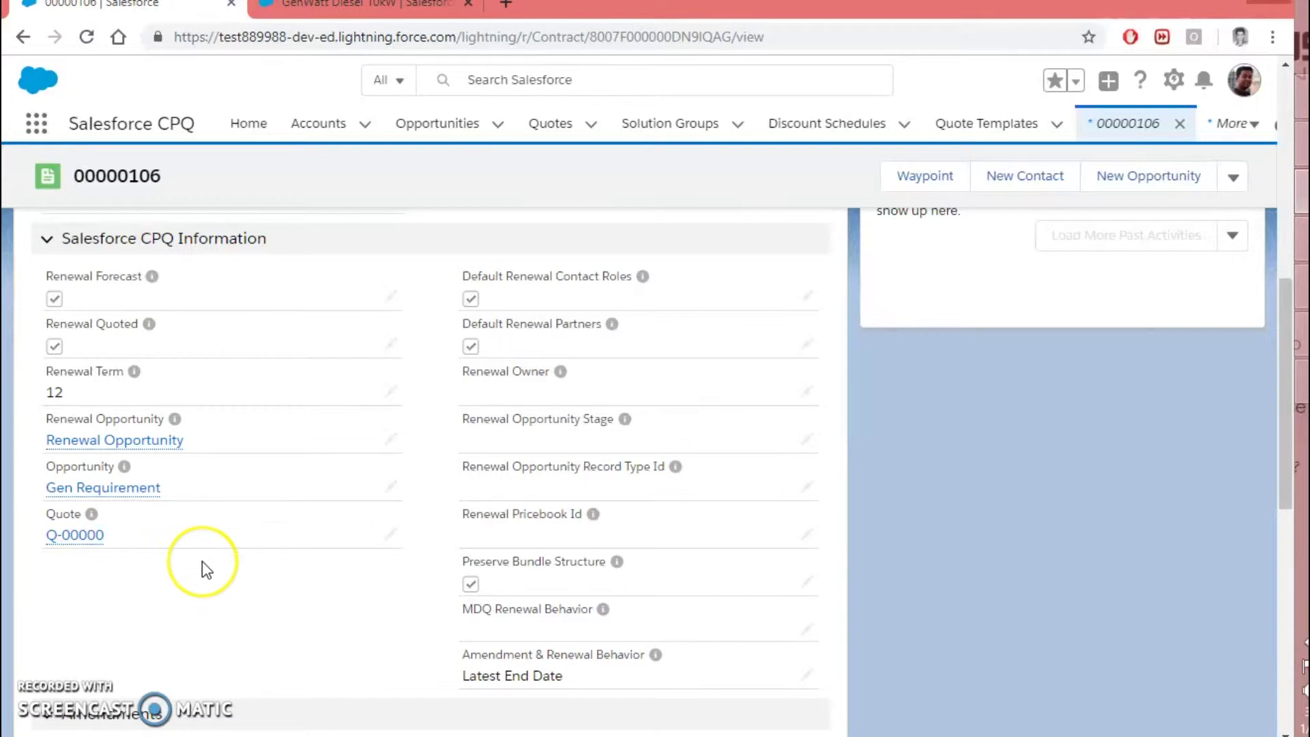
scroll(202, 561, "up", 2)
Open the Renewal Opportunity record, then its renewal quote Q-00007.
left_click(159, 566)
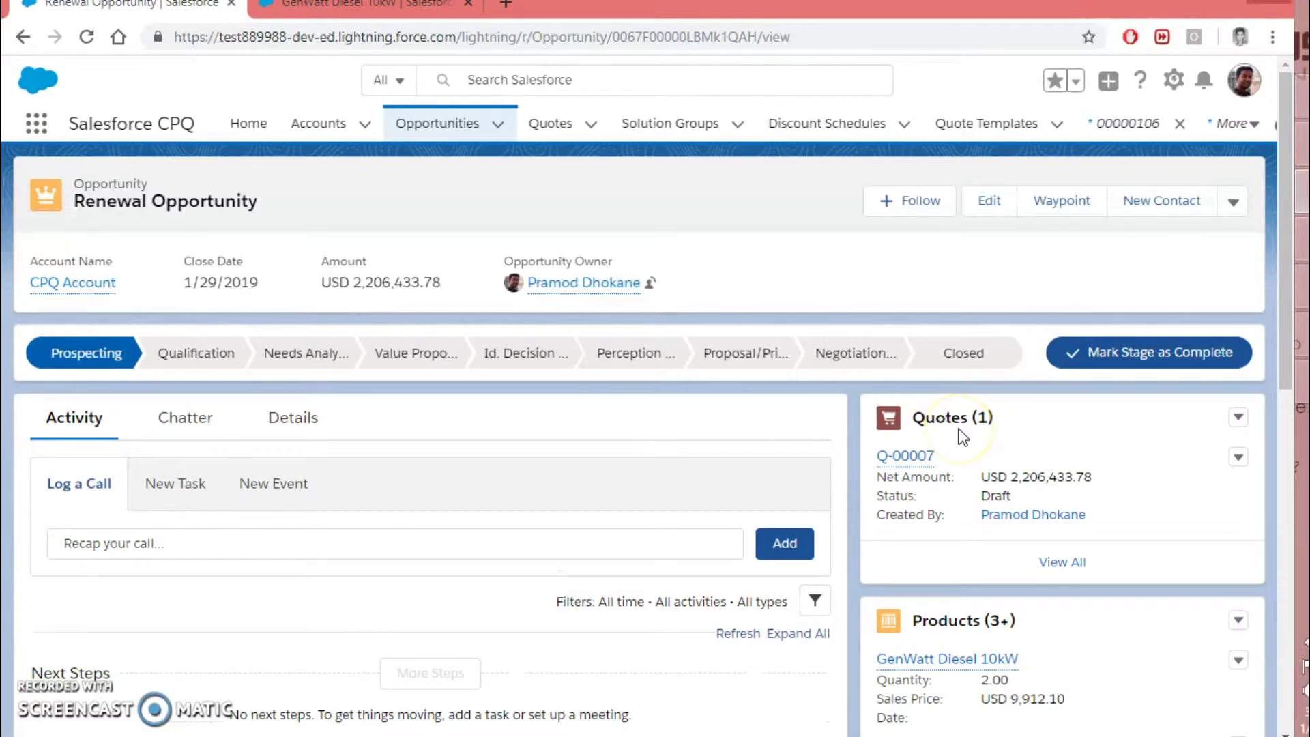
left_click(917, 460)
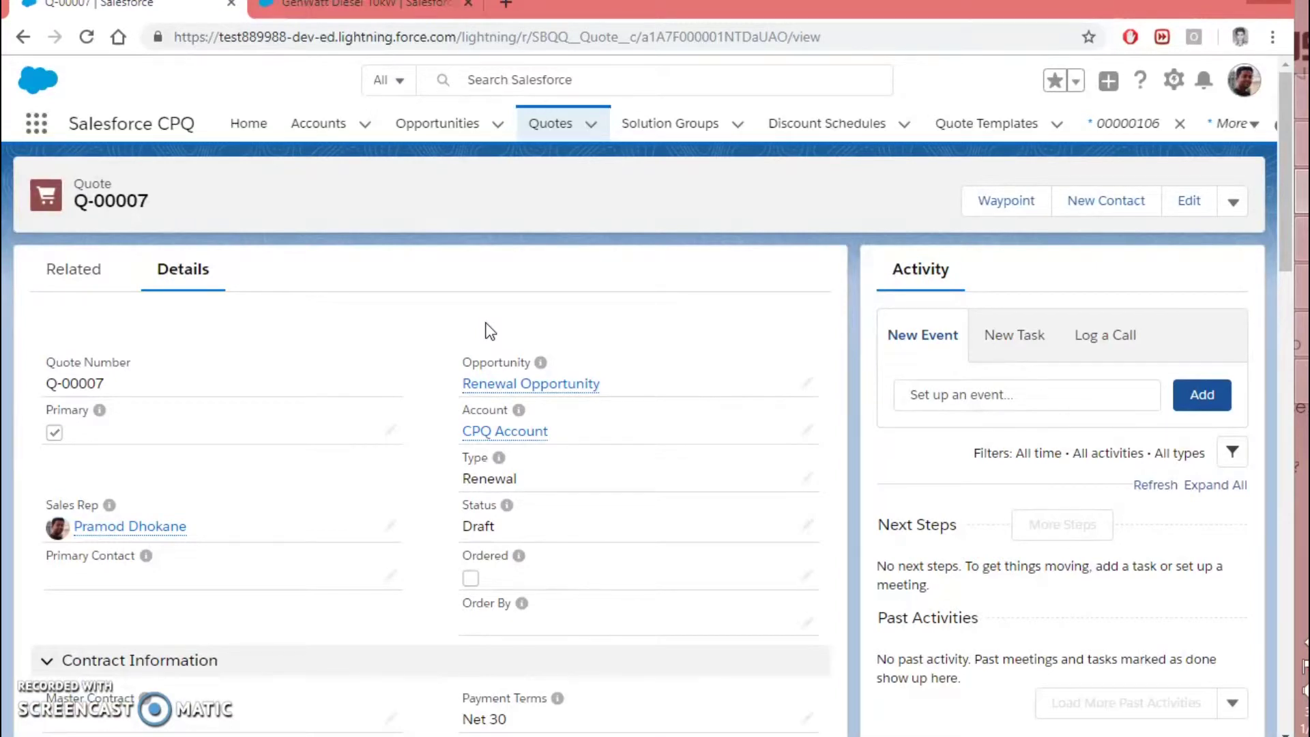
Review Q-00007's fields (Payment Terms Net 30, Ordered unchecked), then show its related records.
left_click(480, 329)
left_click(325, 487)
left_click(261, 590)
scroll(261, 592, "down", 2)
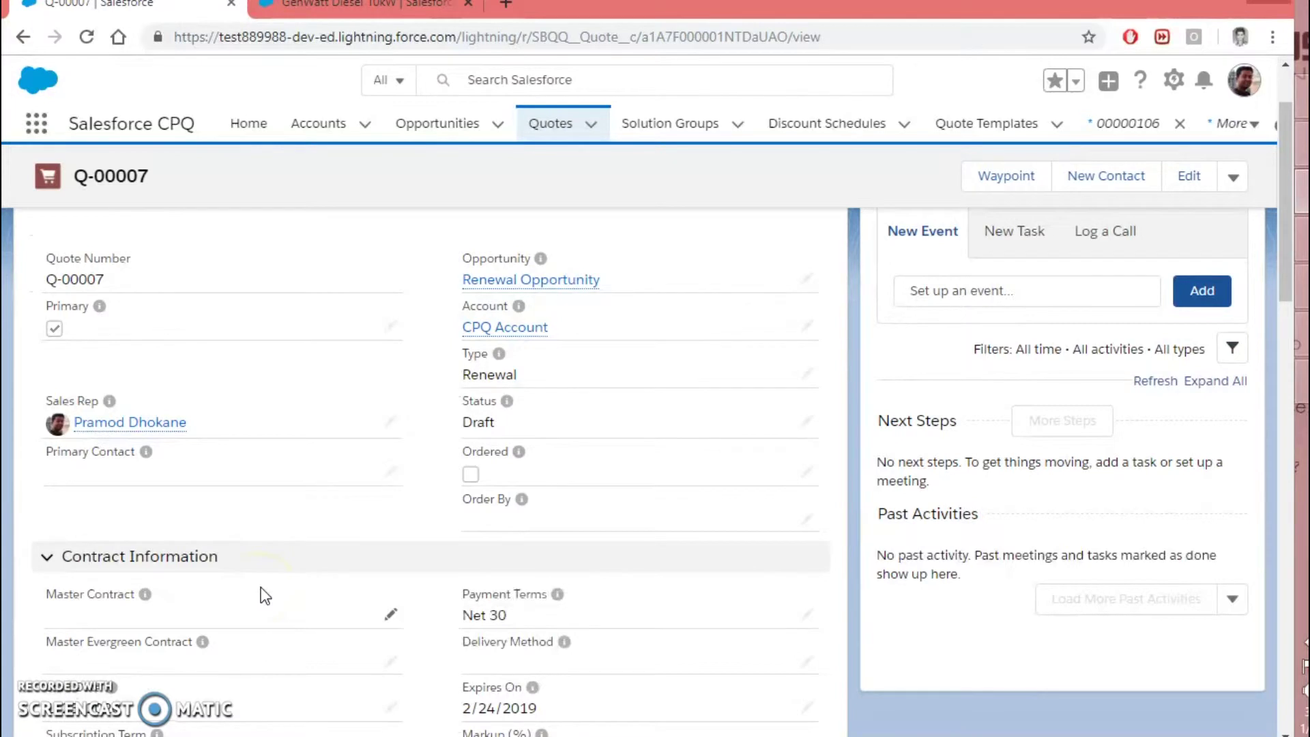
scroll(264, 596, "up", 2)
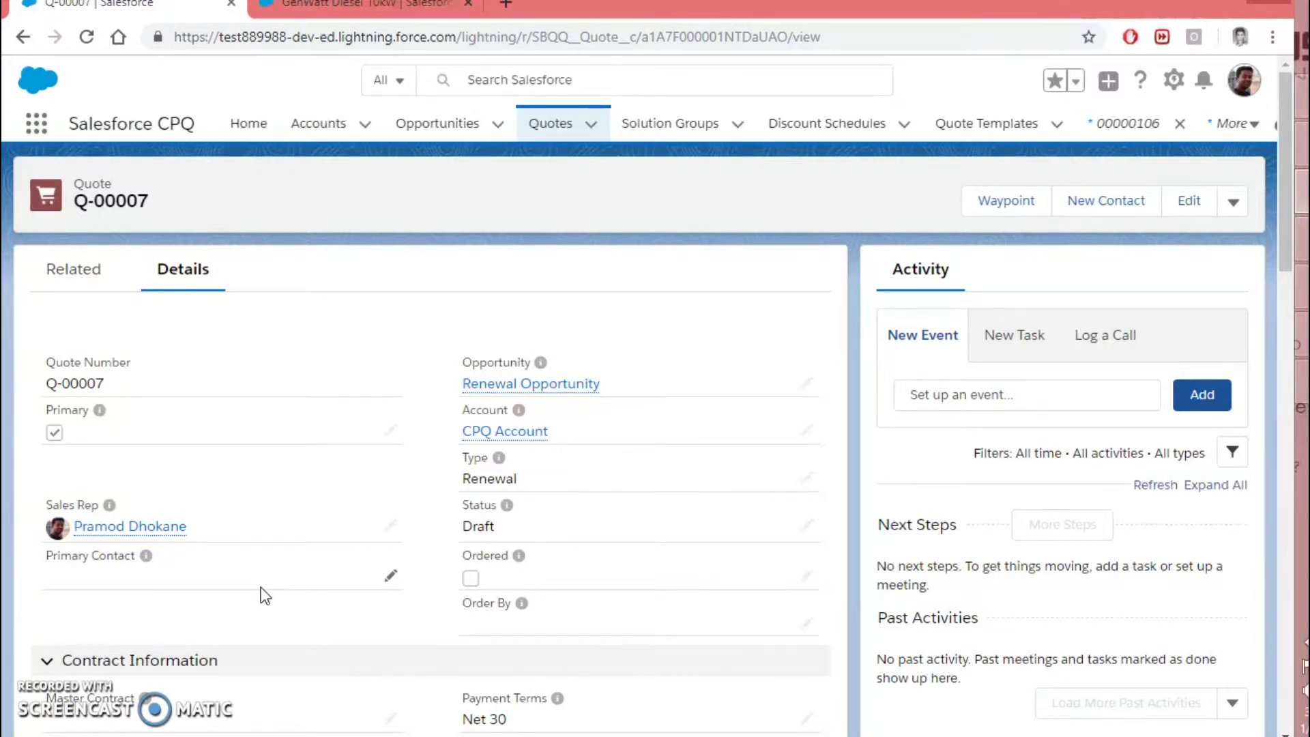
left_click(321, 717)
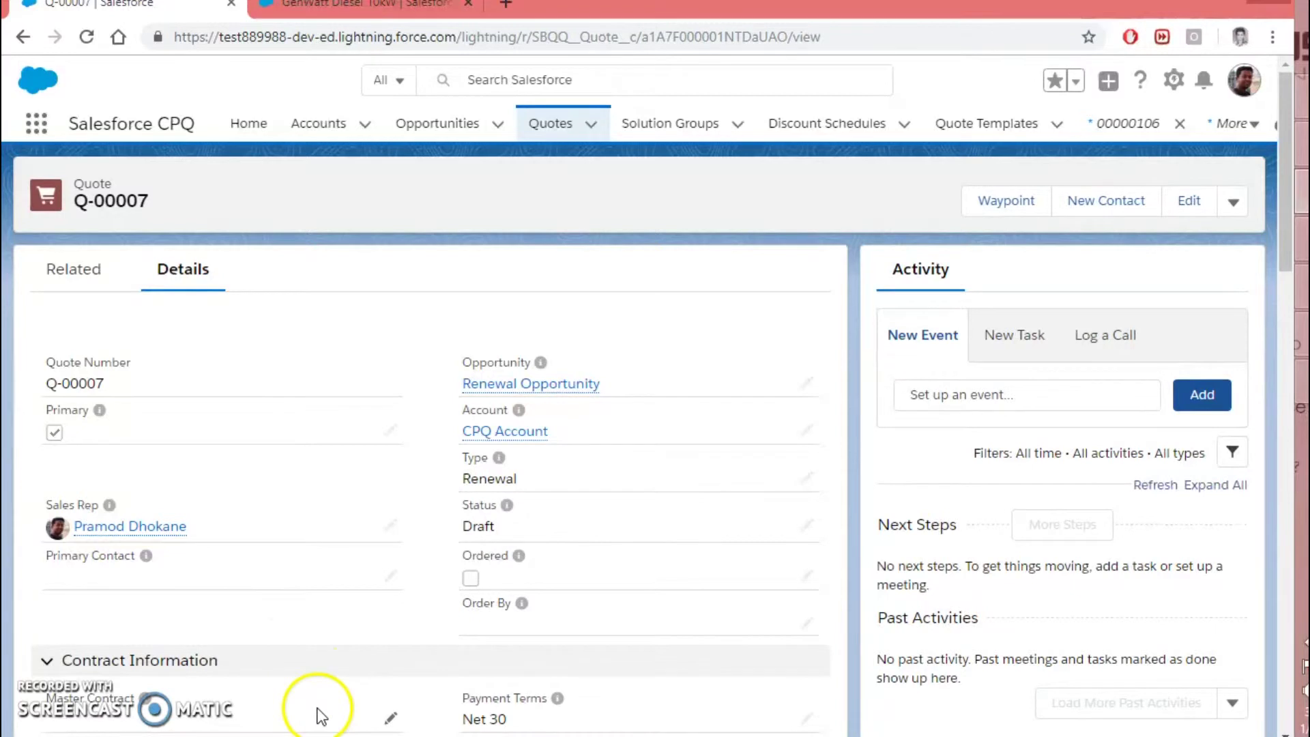
scroll(309, 600, "down", 1)
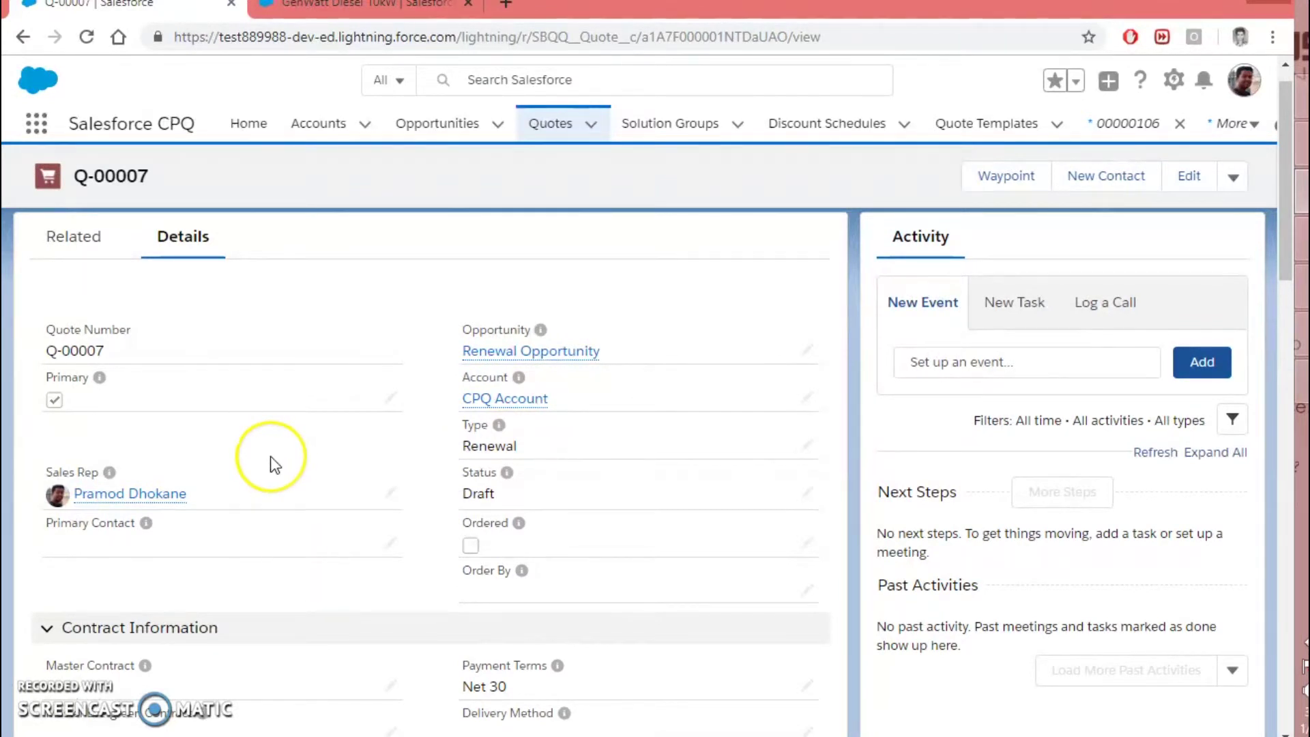
scroll(271, 455, "up", 1)
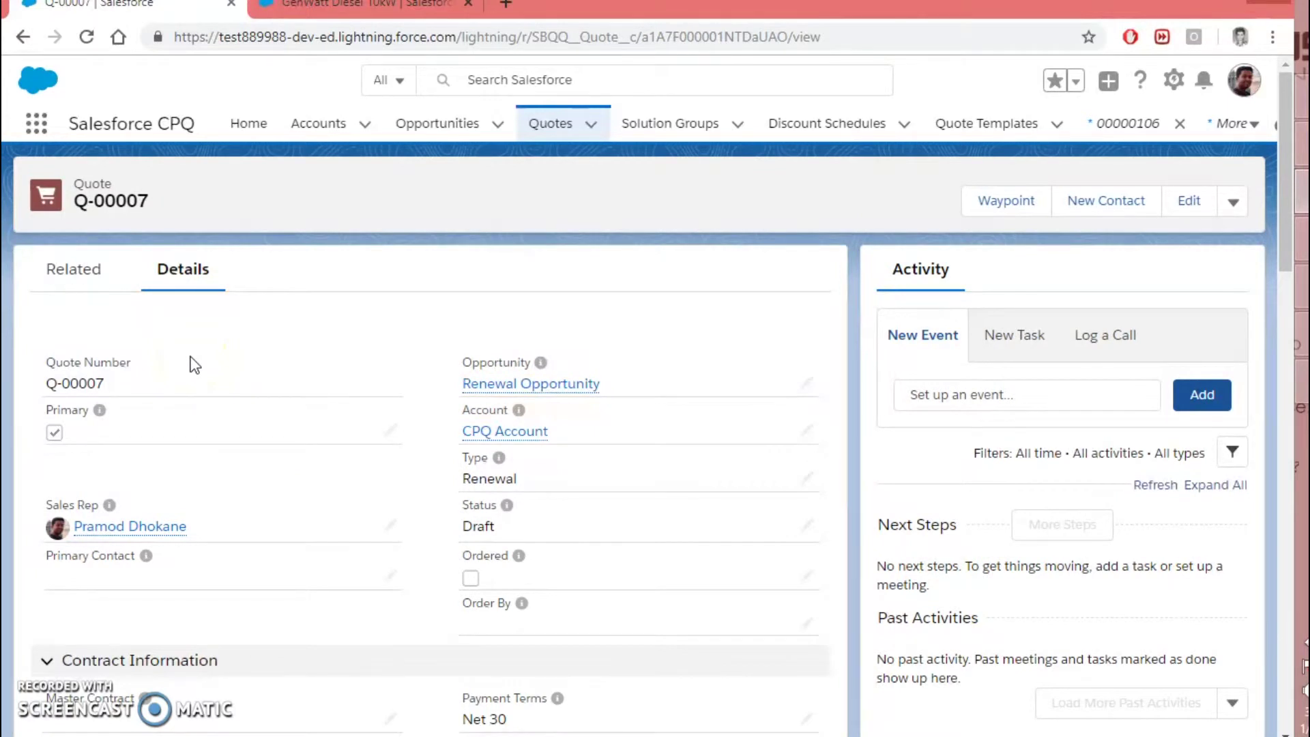
left_click(73, 270)
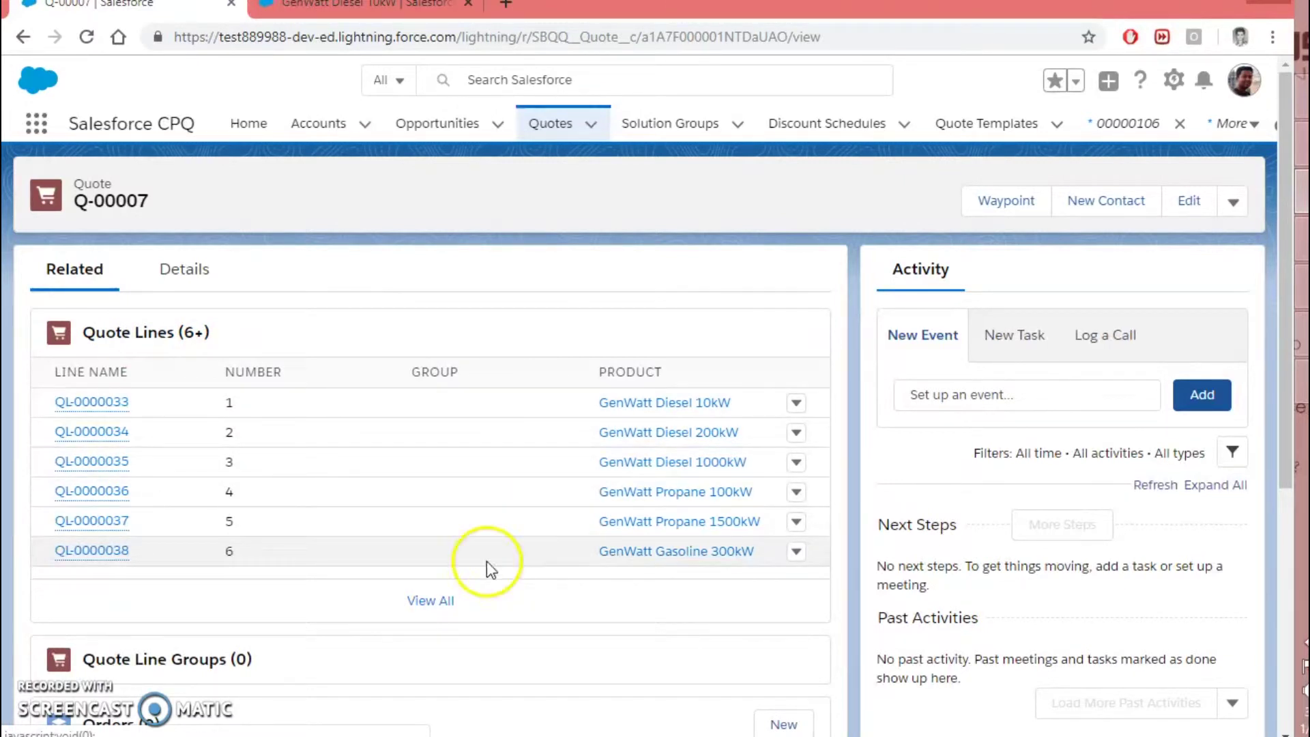
Return to Q-00007's Details, confirming a primary Draft Renewal quote for the Renewal Opportunity.
scroll(284, 600, "down", 2)
scroll(283, 600, "up", 1)
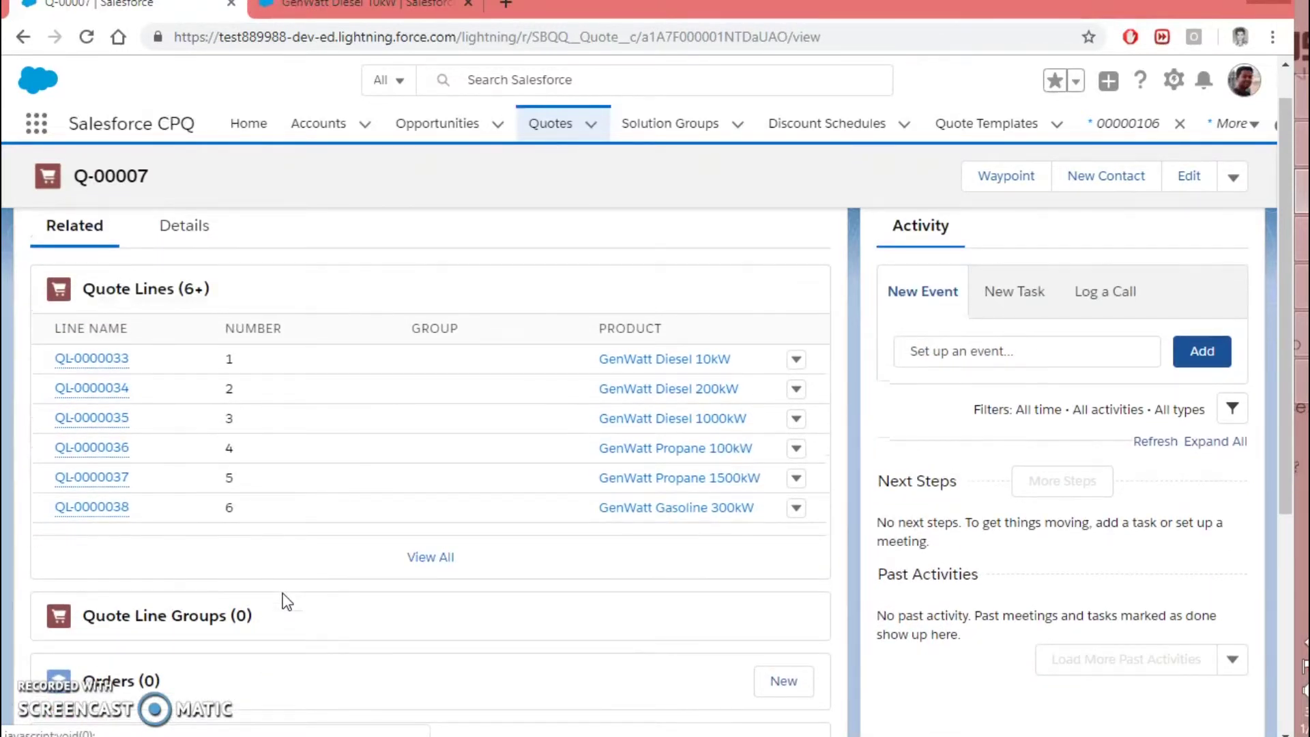
left_click(179, 235)
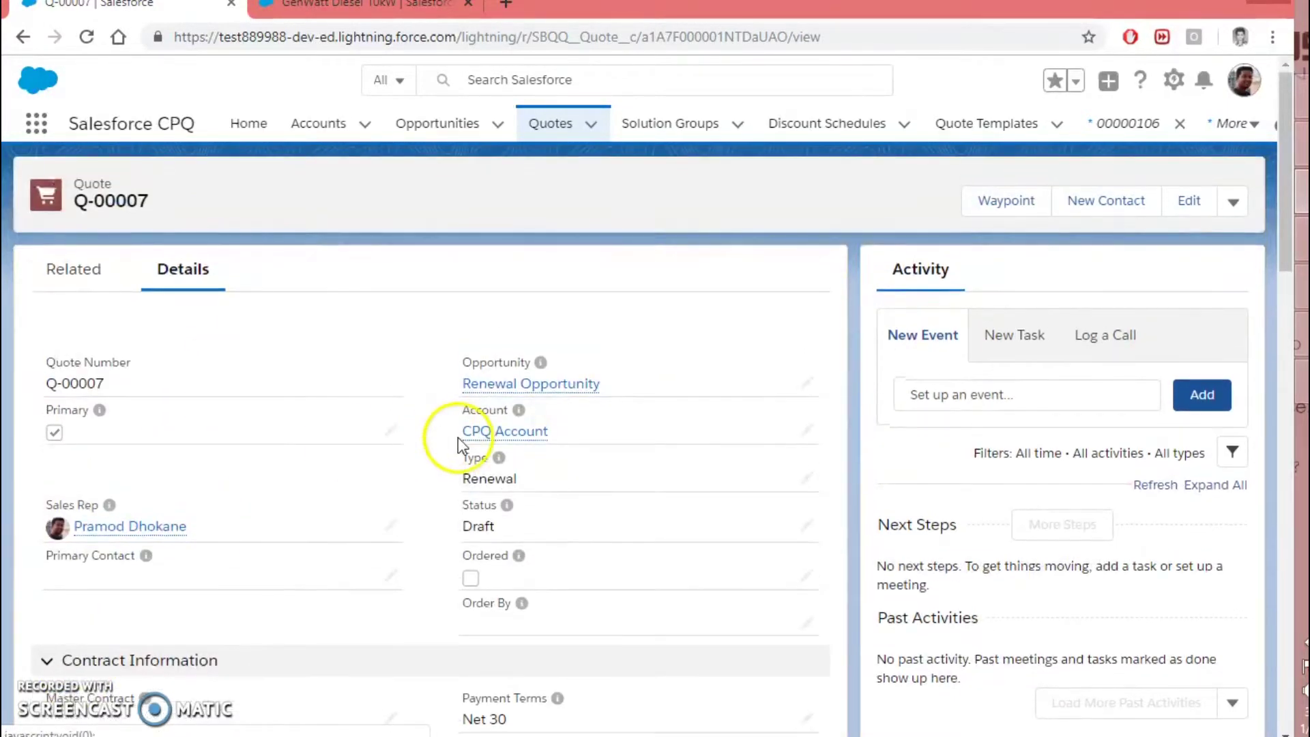
Open the Renewal Opportunity record linked to quote Q-00007 and browse its related lists.
left_click(488, 384)
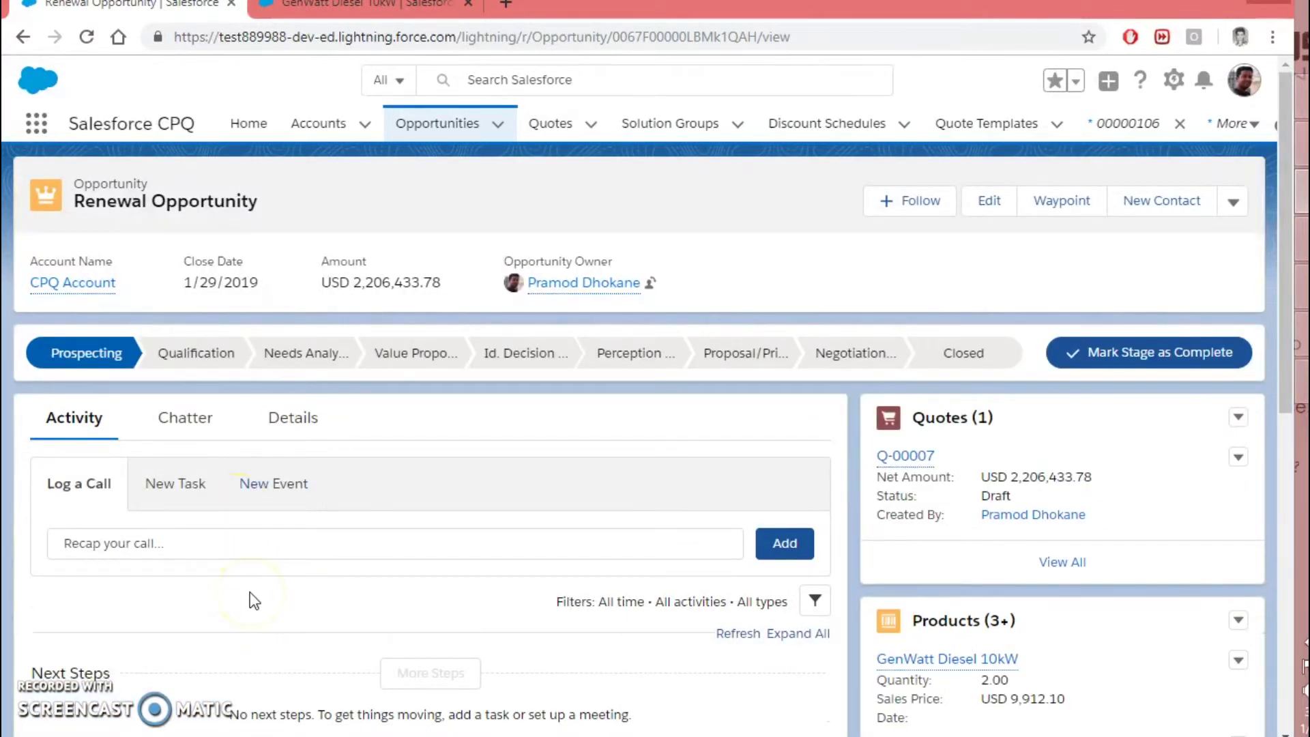
scroll(253, 600, "down", 2)
left_click(341, 515)
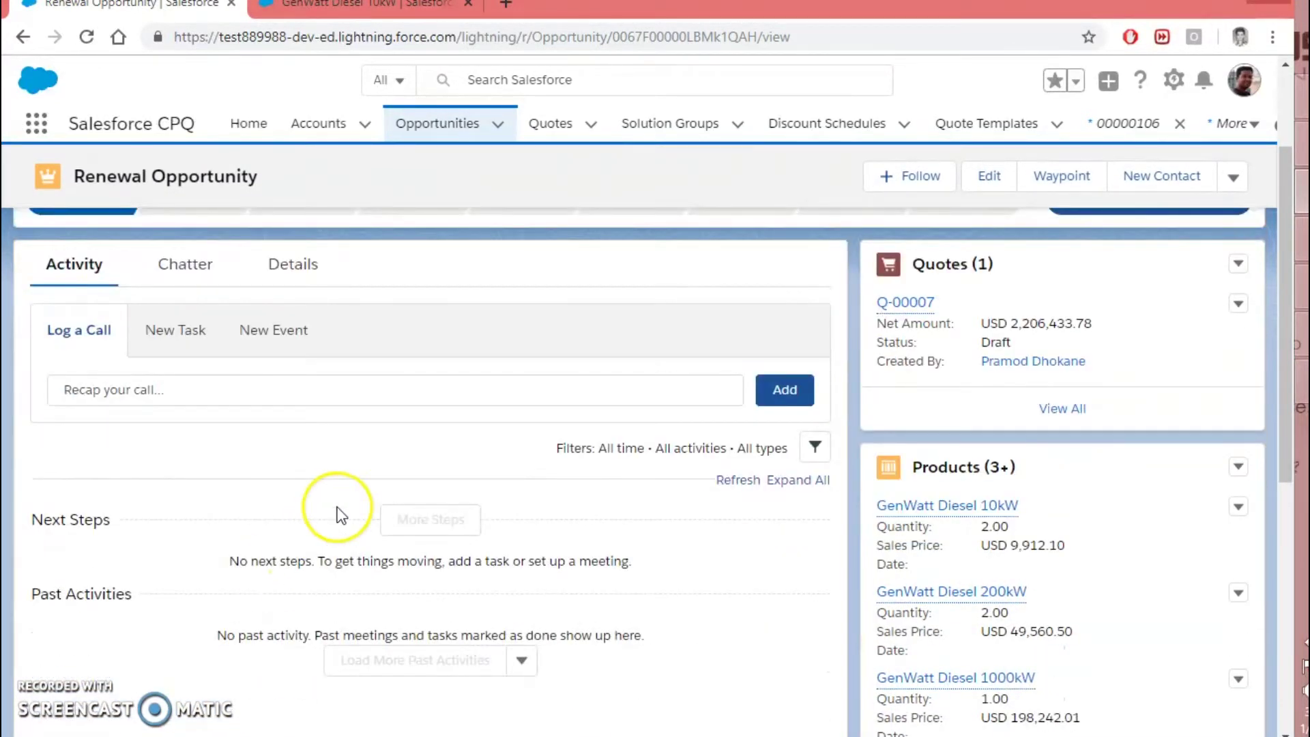
scroll(341, 515, "down", 1)
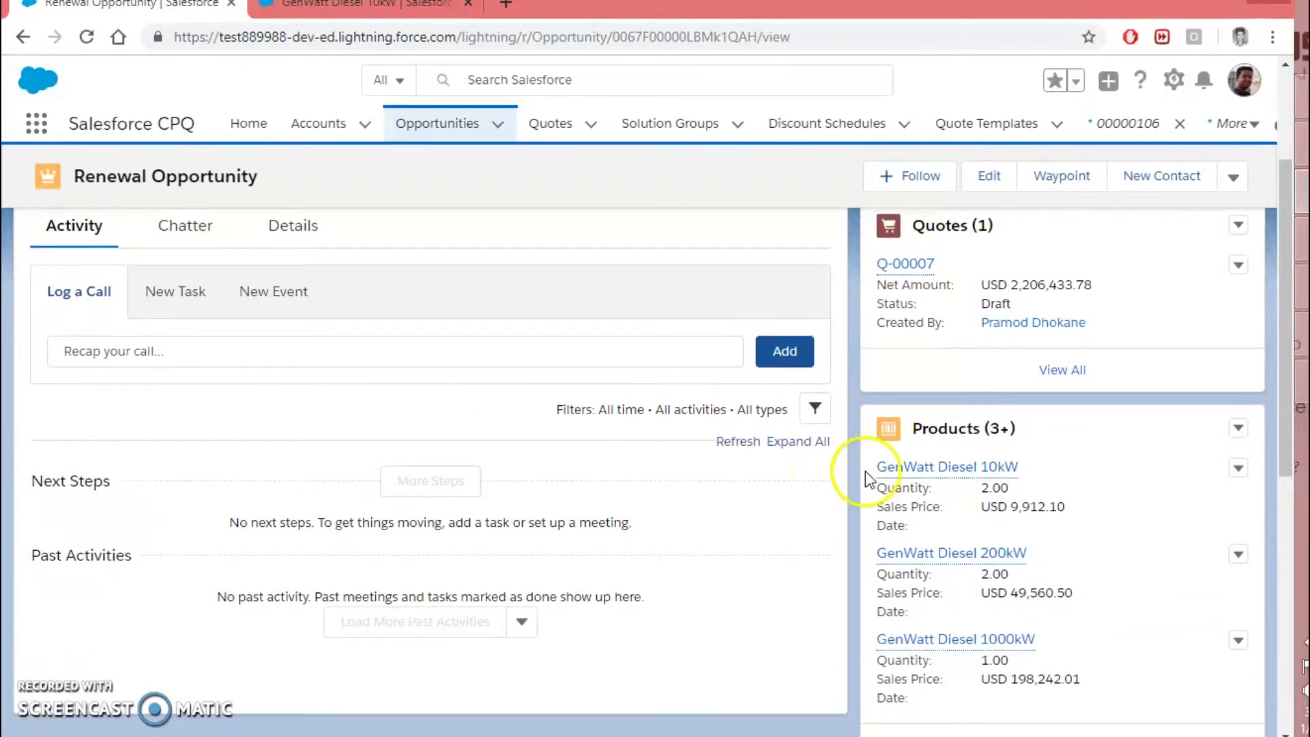
scroll(626, 444, "up", 1)
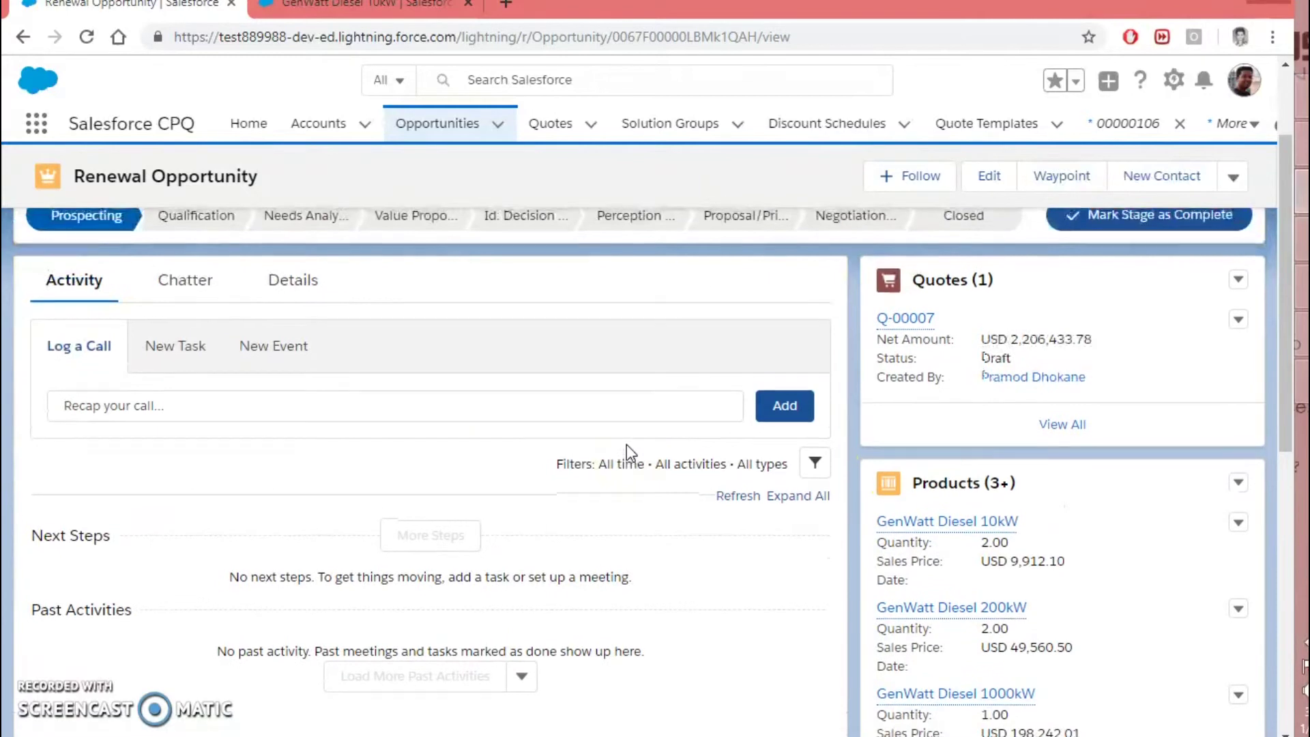
scroll(395, 503, "down", 2)
scroll(394, 504, "up", 3)
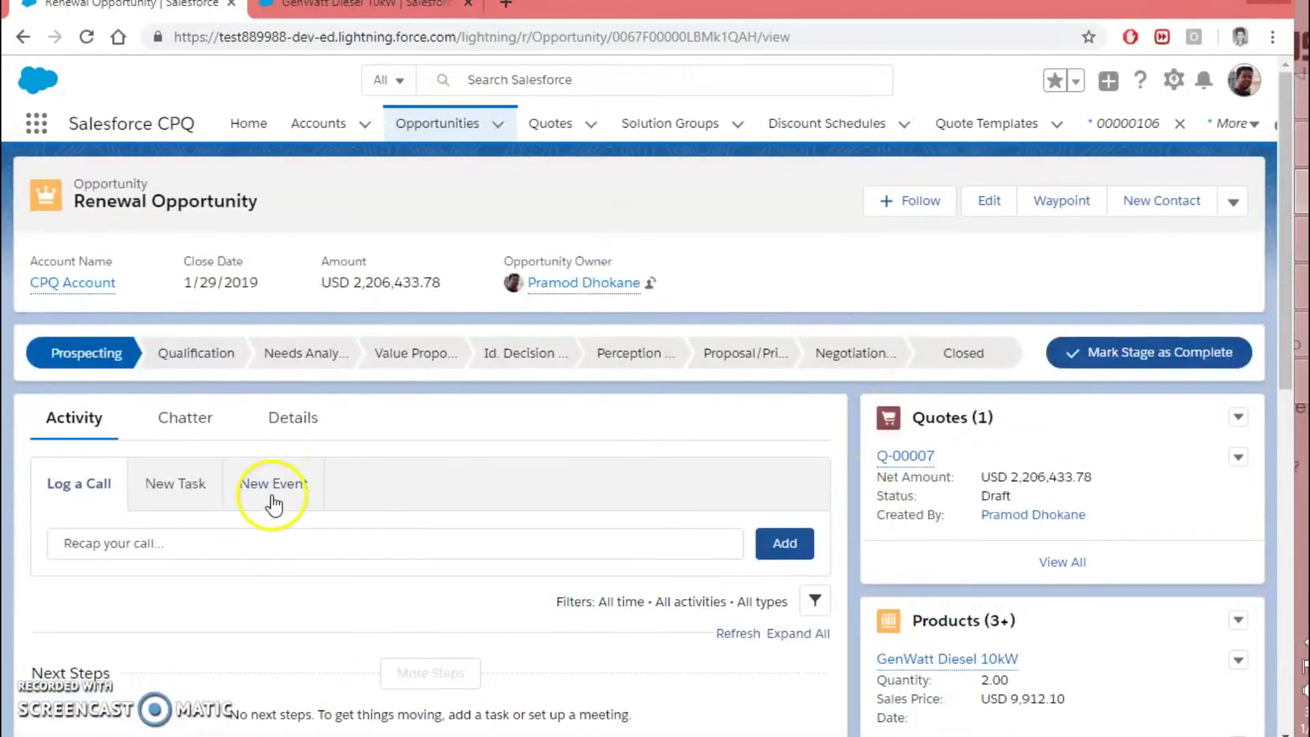
Review the opportunity Details: Primary Quote Q-00007, Renewed Contract 00000106, and new contract 00000107.
left_click(279, 417)
scroll(292, 566, "down", 1)
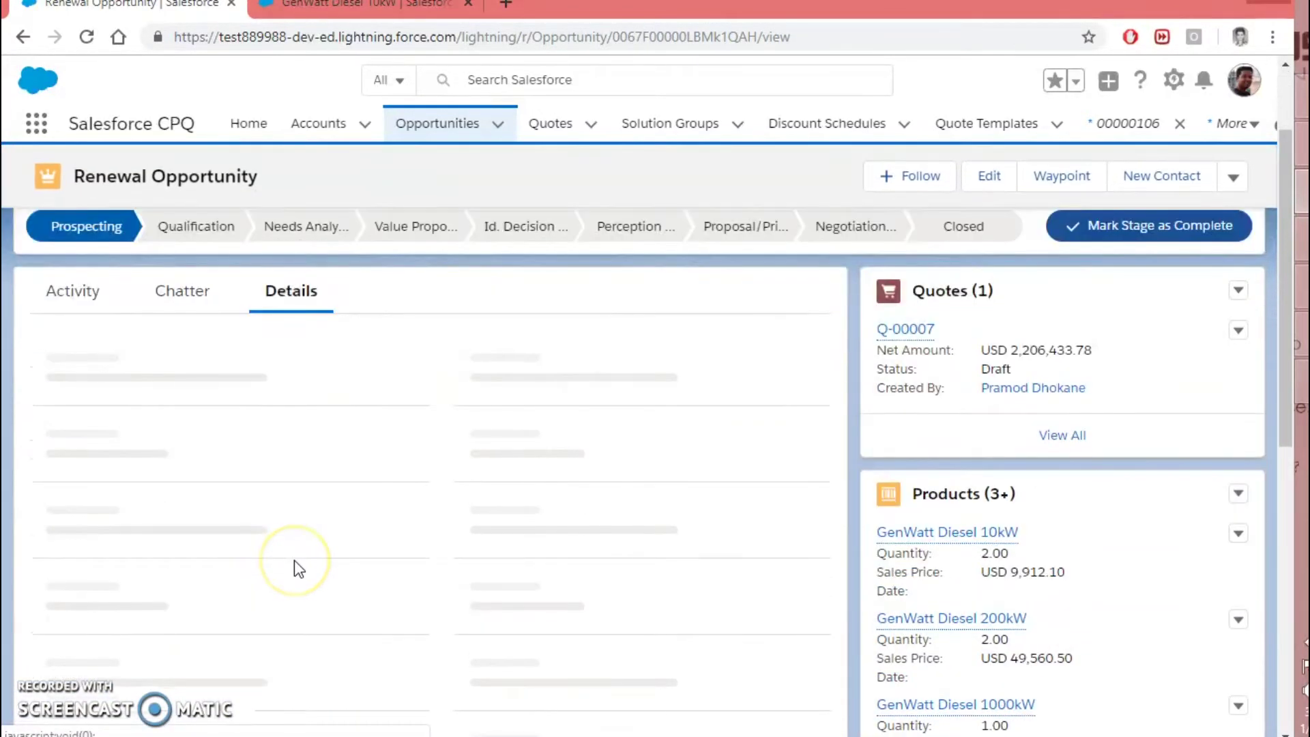
scroll(89, 682, "down", 2)
scroll(353, 539, "down", 8)
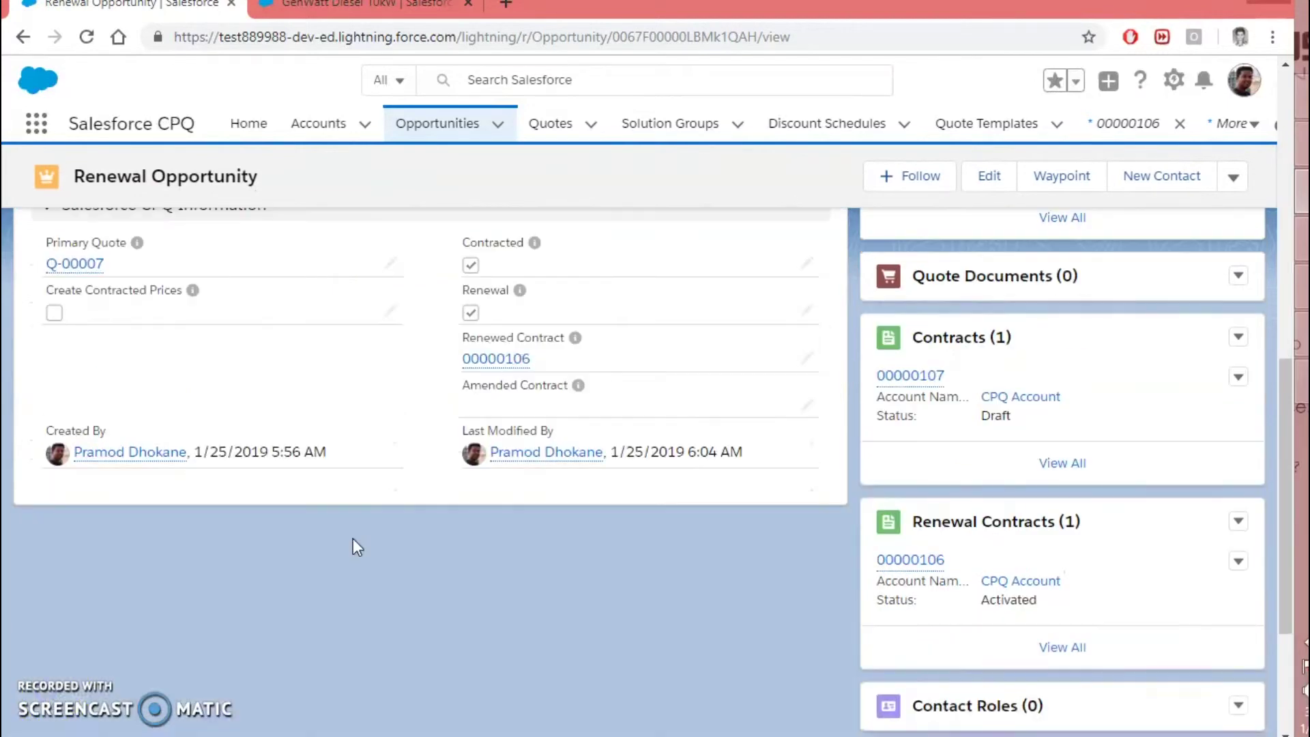
scroll(354, 539, "up", 2)
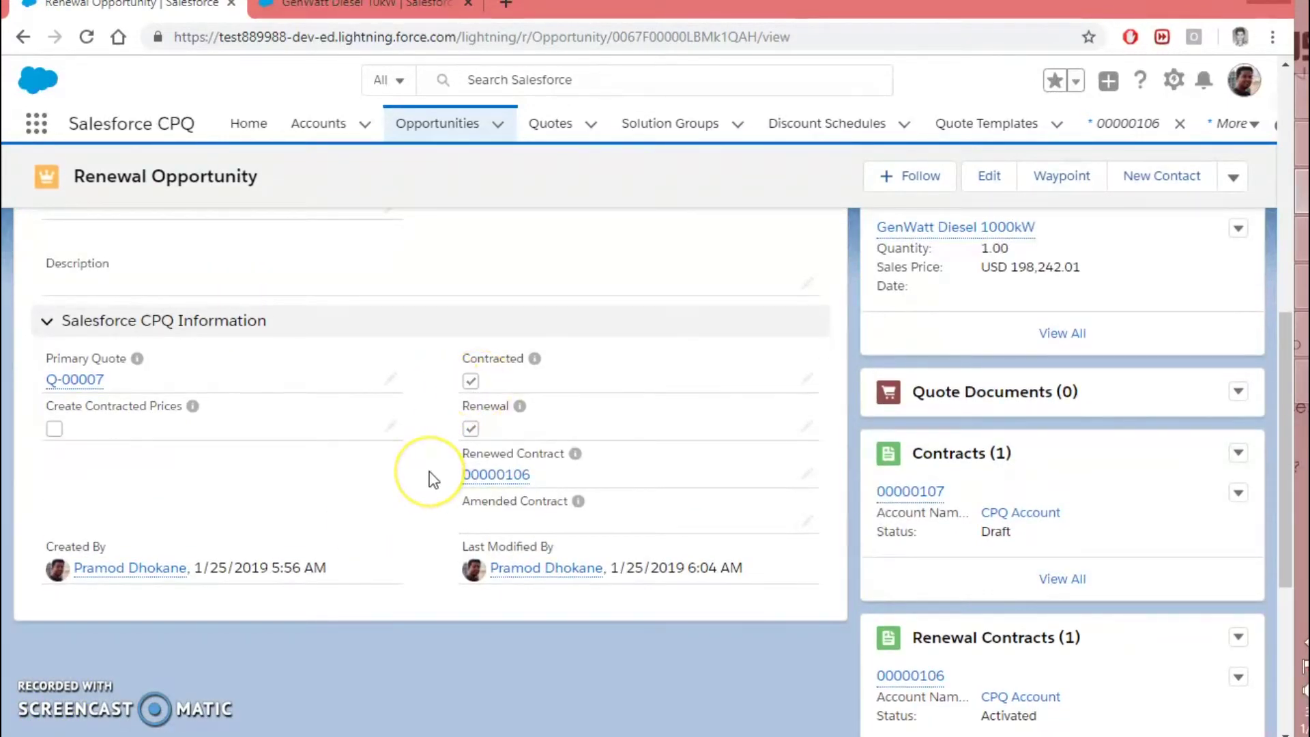
scroll(430, 477, "up", 1)
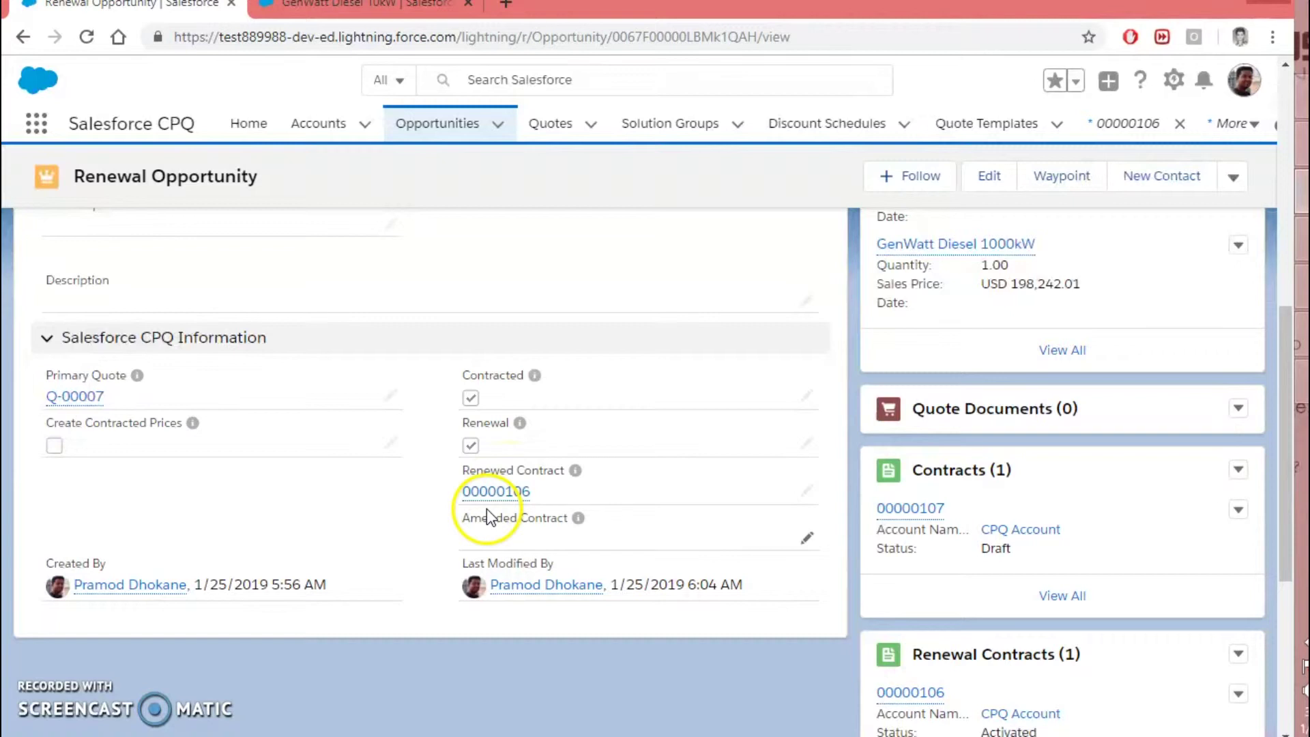
mouse_move(496, 506)
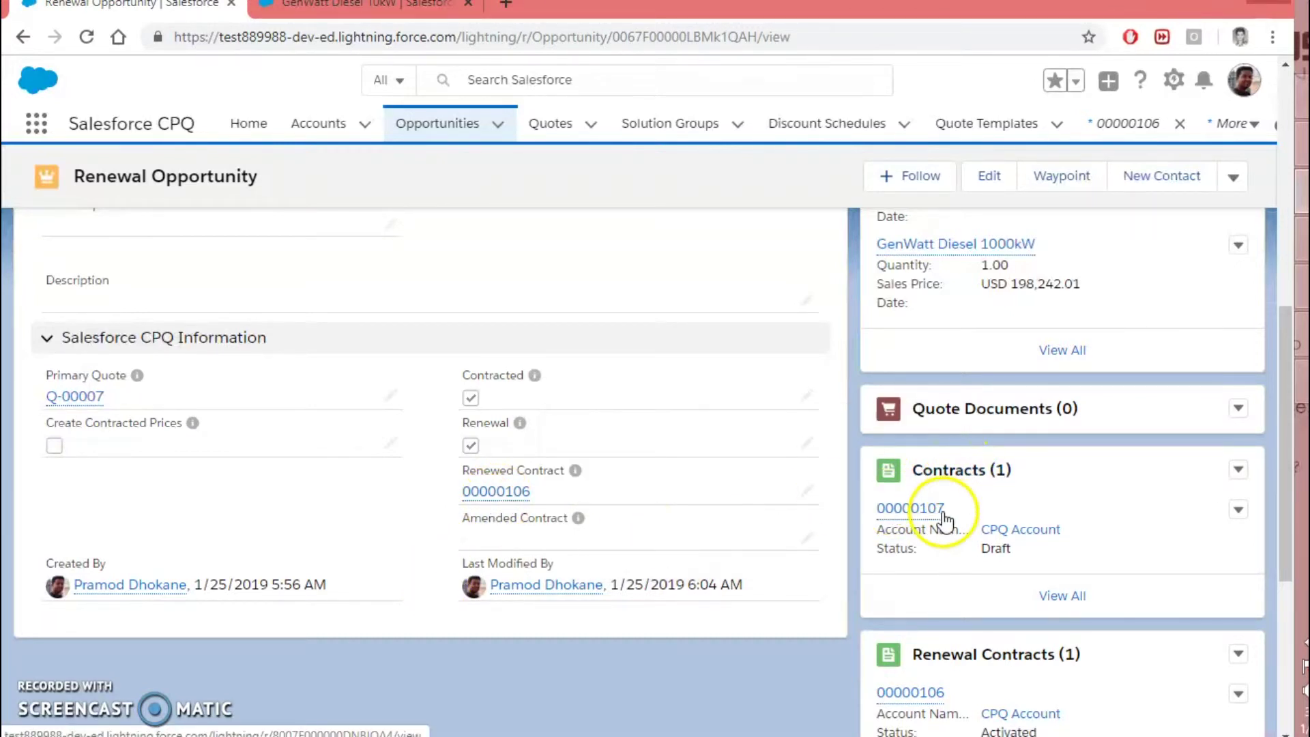
mouse_move(899, 512)
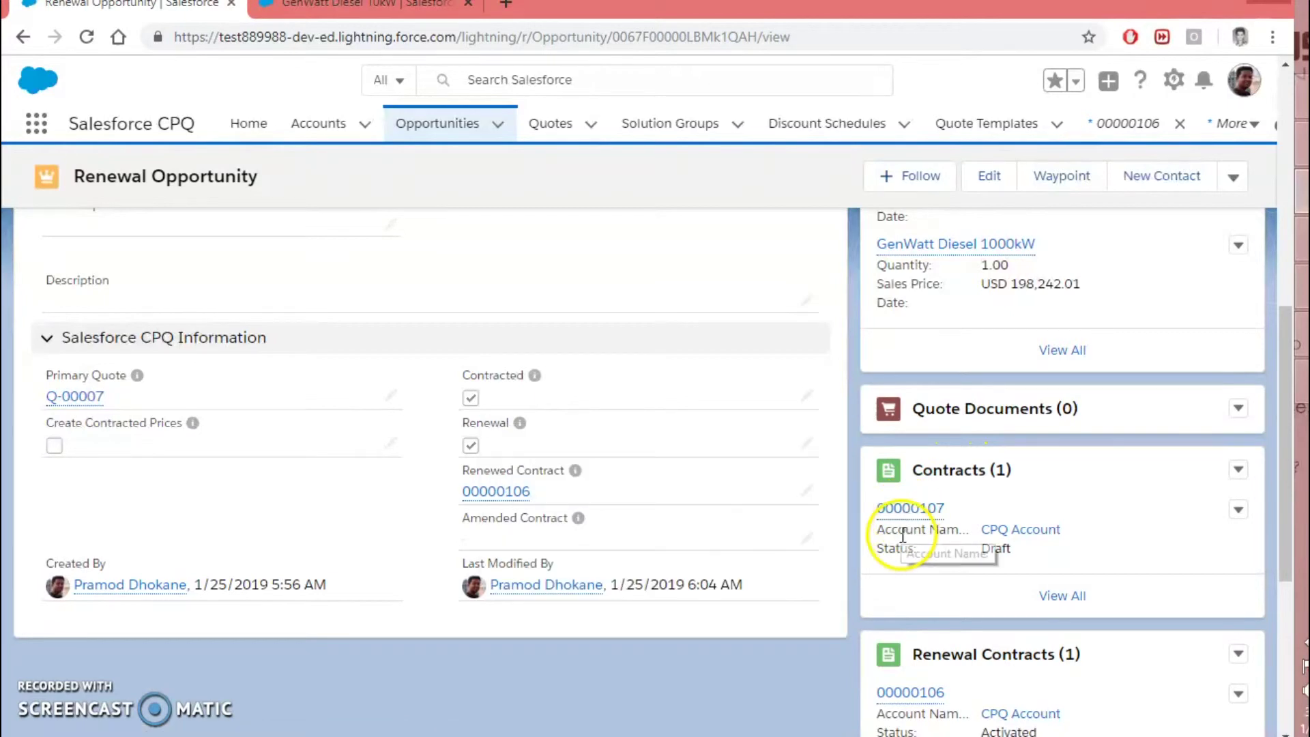
Open draft contract 00000107 and review its GenWatt subscriptions, 1/30/2019 to 1/29/2021, 24-month term.
left_click(909, 506)
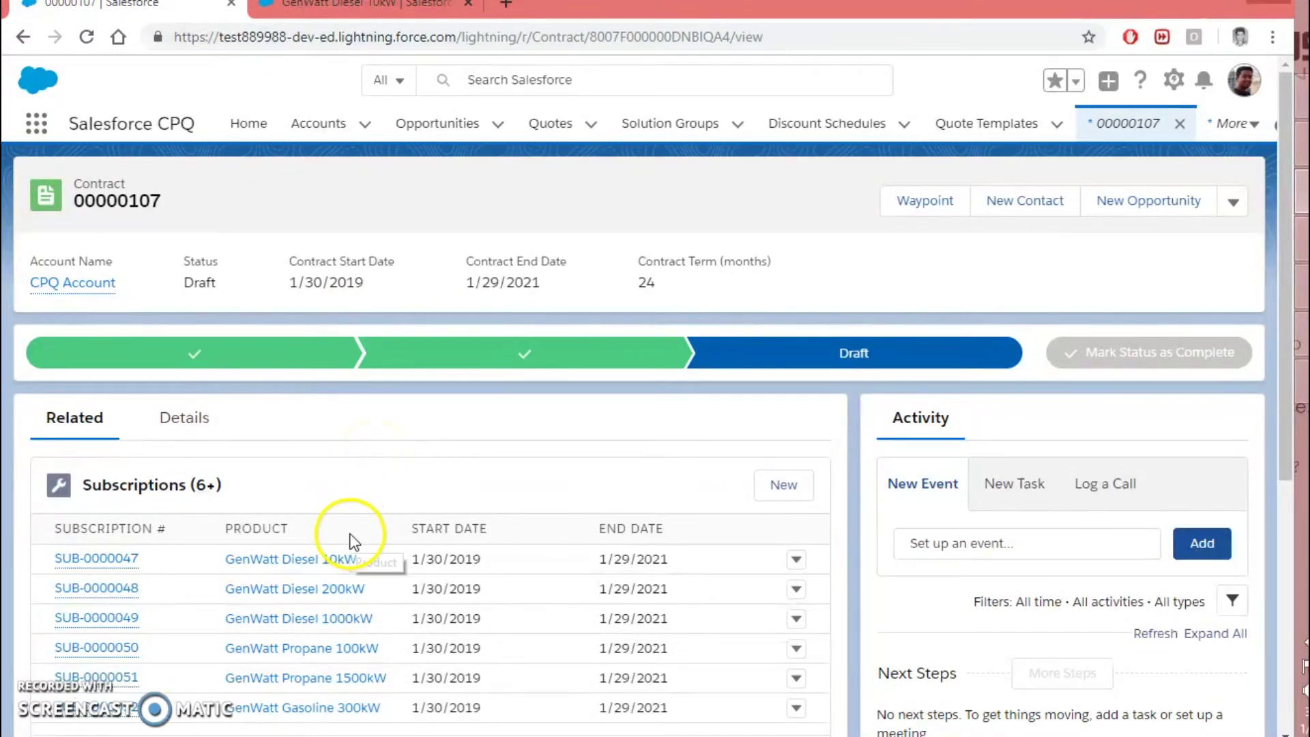
scroll(349, 539, "down", 1)
scroll(423, 354, "up", 1)
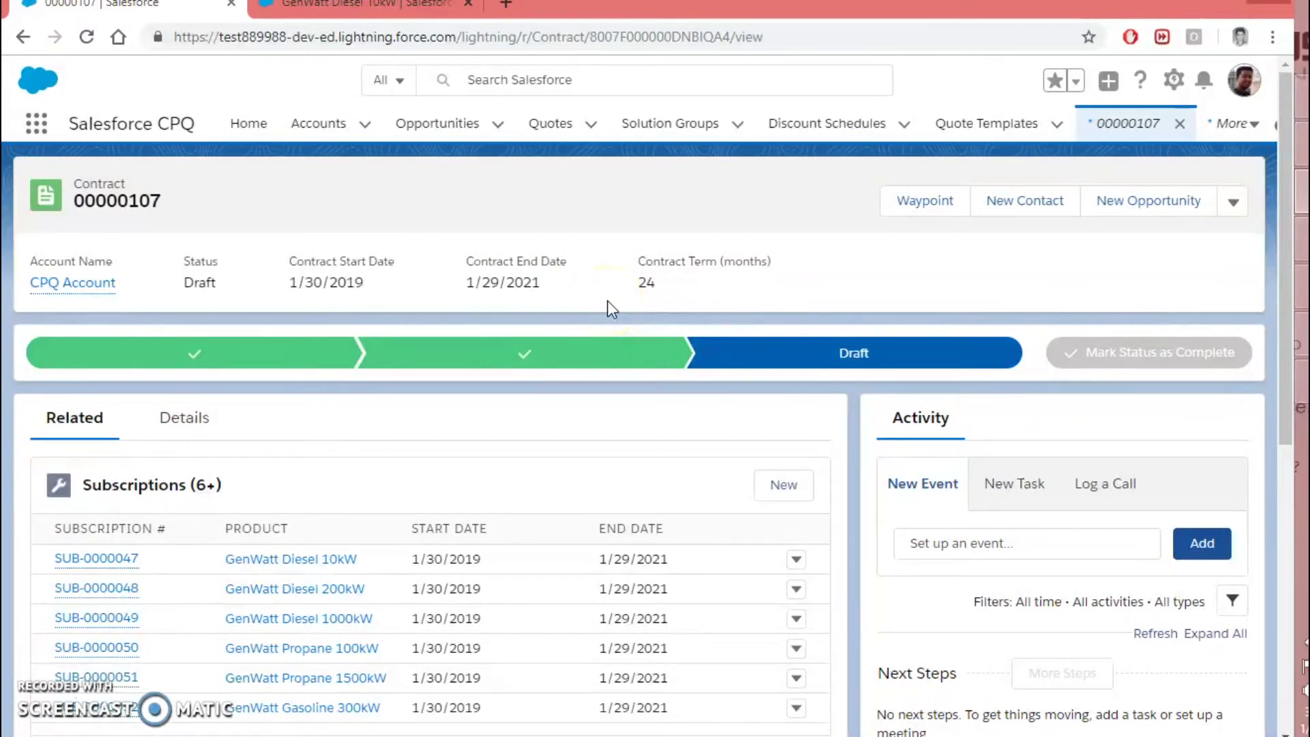
scroll(382, 525, "down", 3)
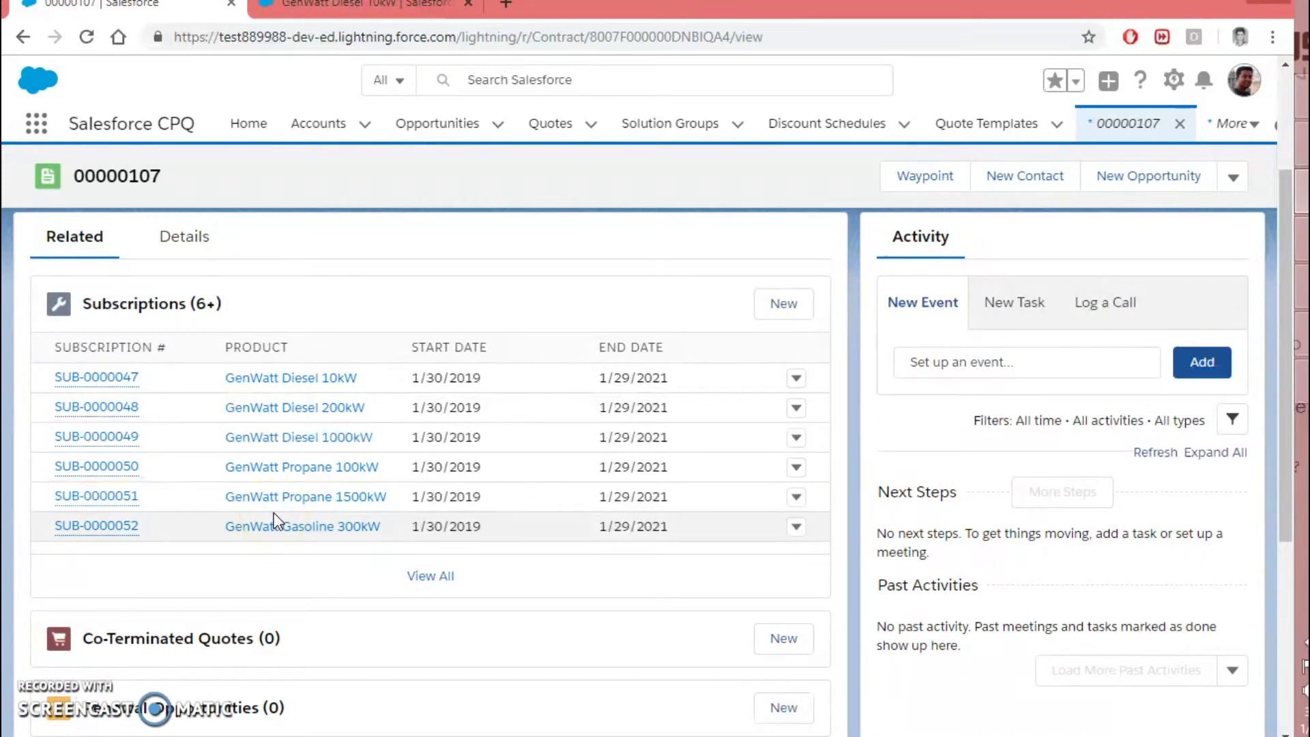
scroll(274, 520, "down", 3)
scroll(275, 520, "up", 5)
left_click(178, 428)
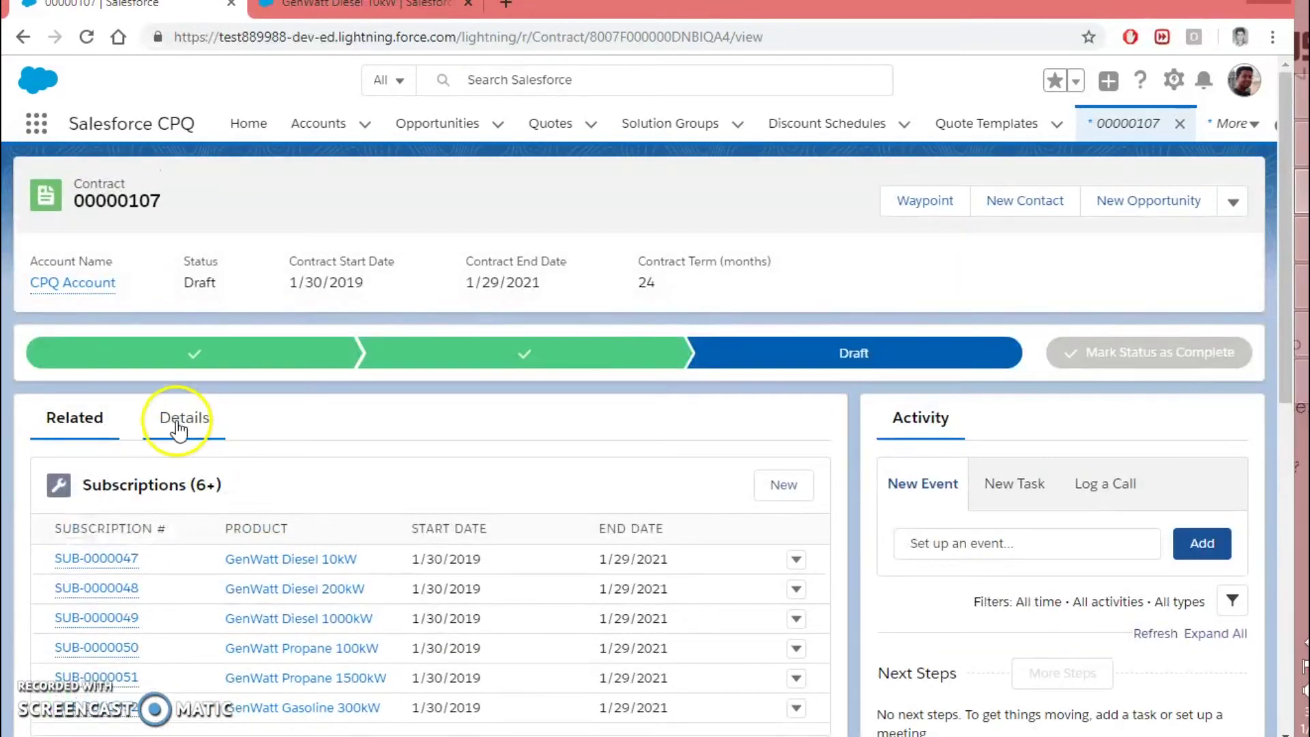
Review contract 00000107's Details: Status Draft, Active Contract 0, Master Contract and Evergreen unchecked.
left_click(273, 462)
left_click(275, 560)
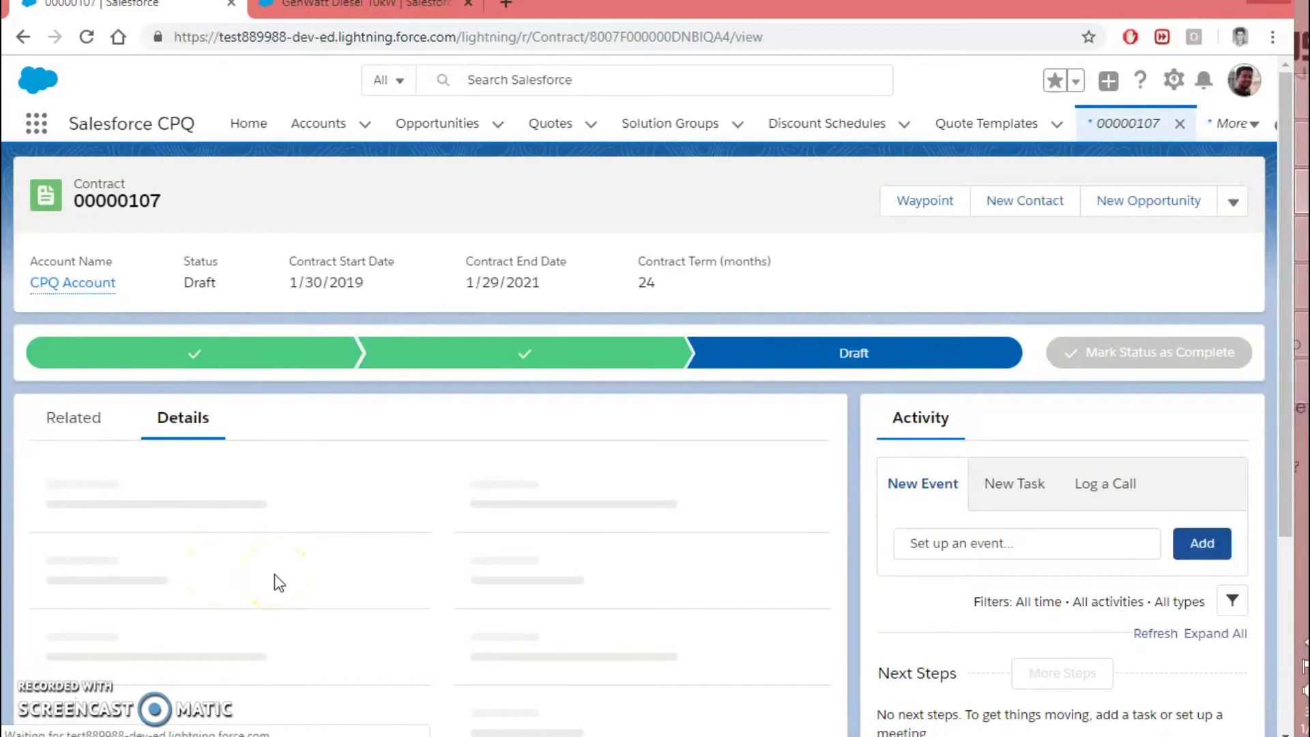
scroll(274, 574, "down", 2)
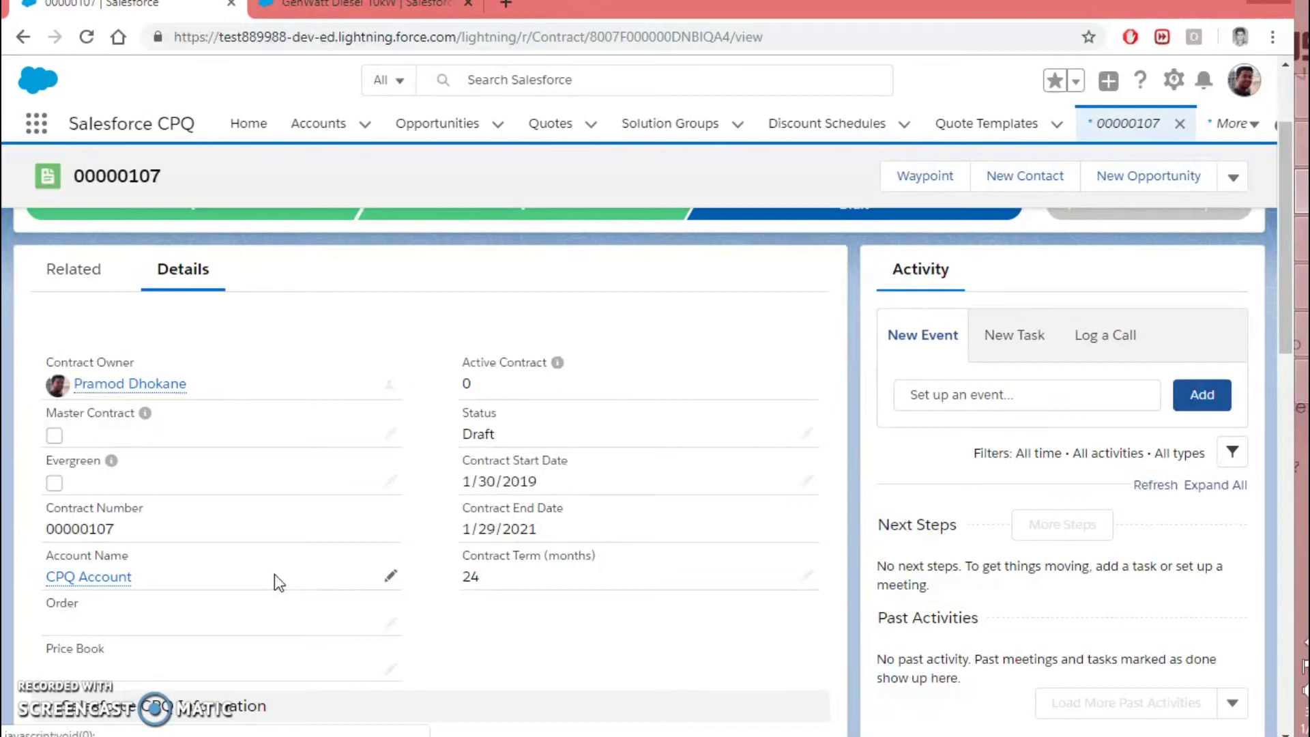
scroll(274, 582, "down", 4)
scroll(274, 575, "down", 2)
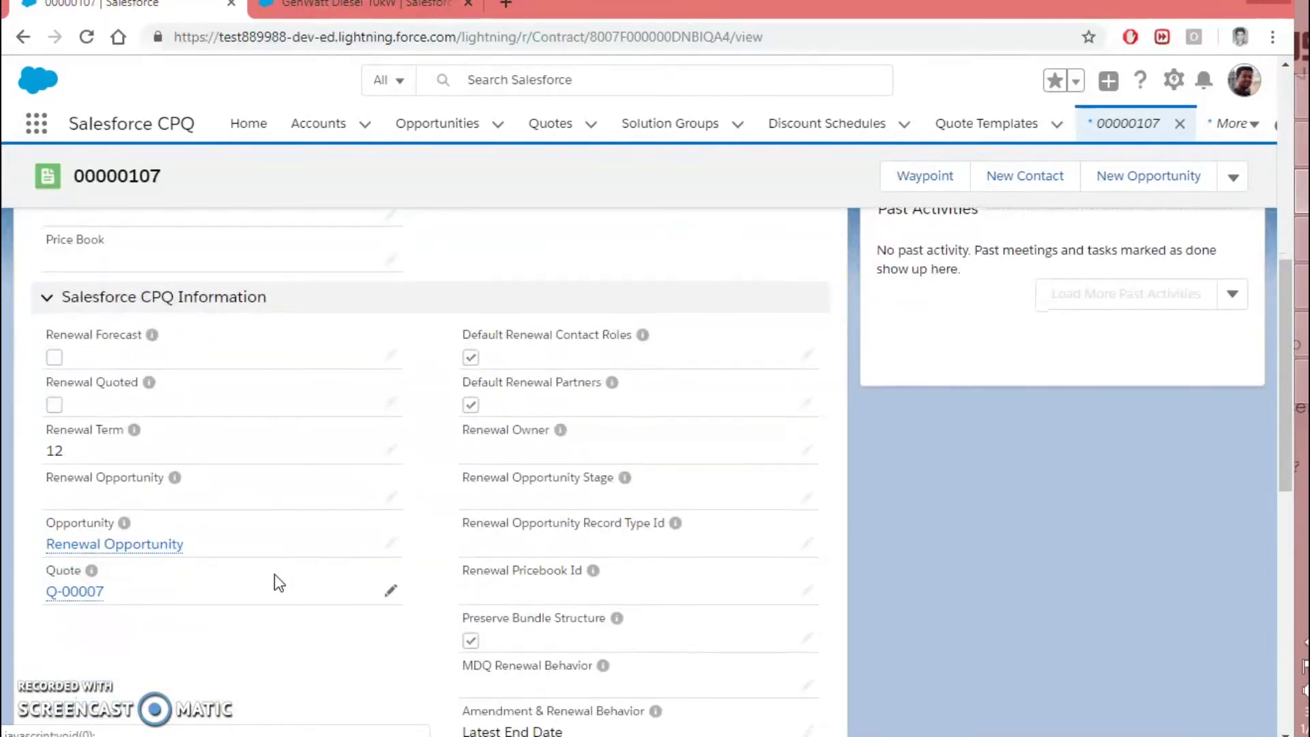
scroll(274, 574, "down", 4)
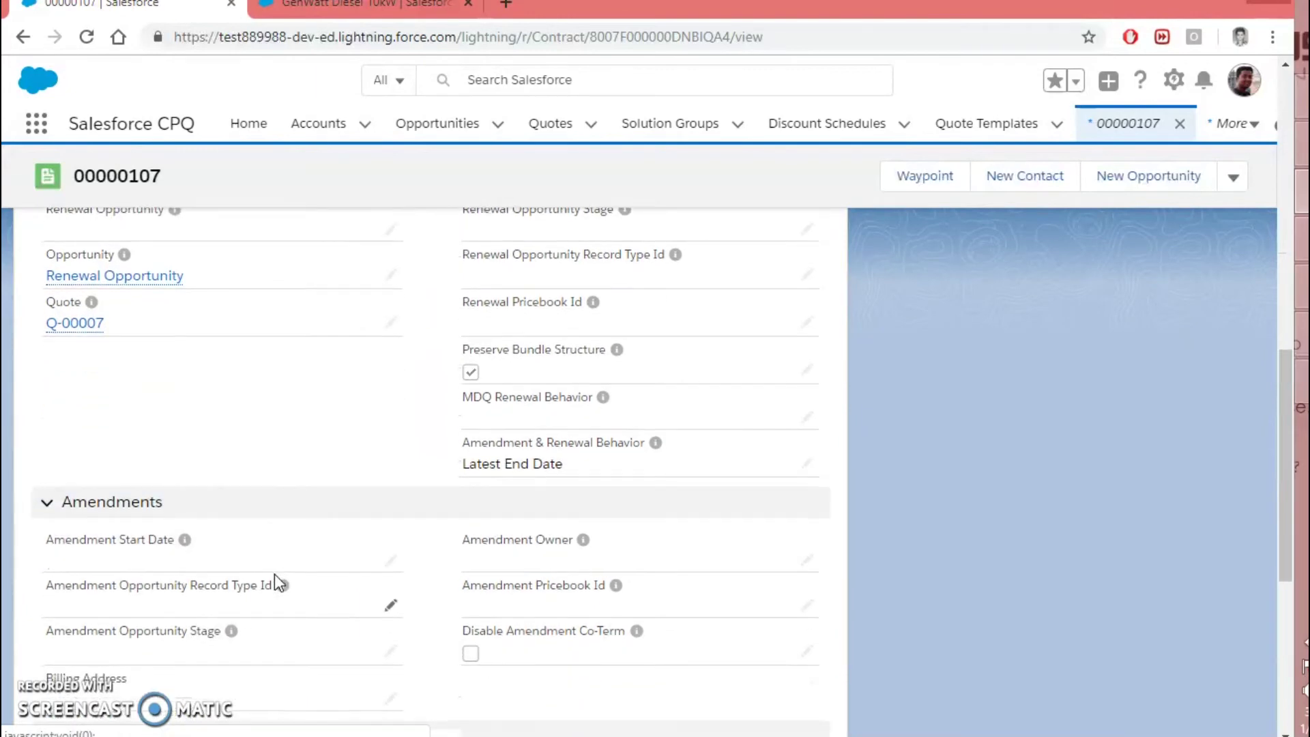
scroll(276, 583, "down", 3)
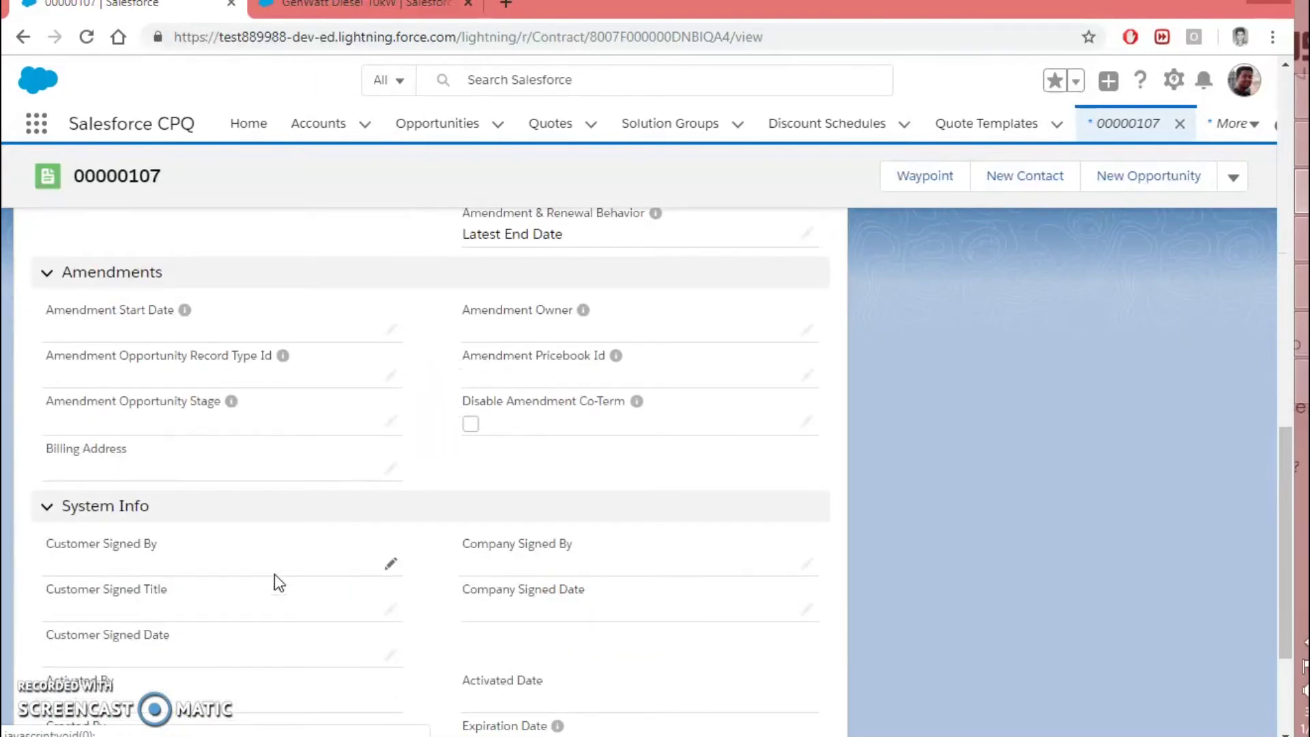
scroll(274, 574, "down", 2)
scroll(274, 574, "up", 15)
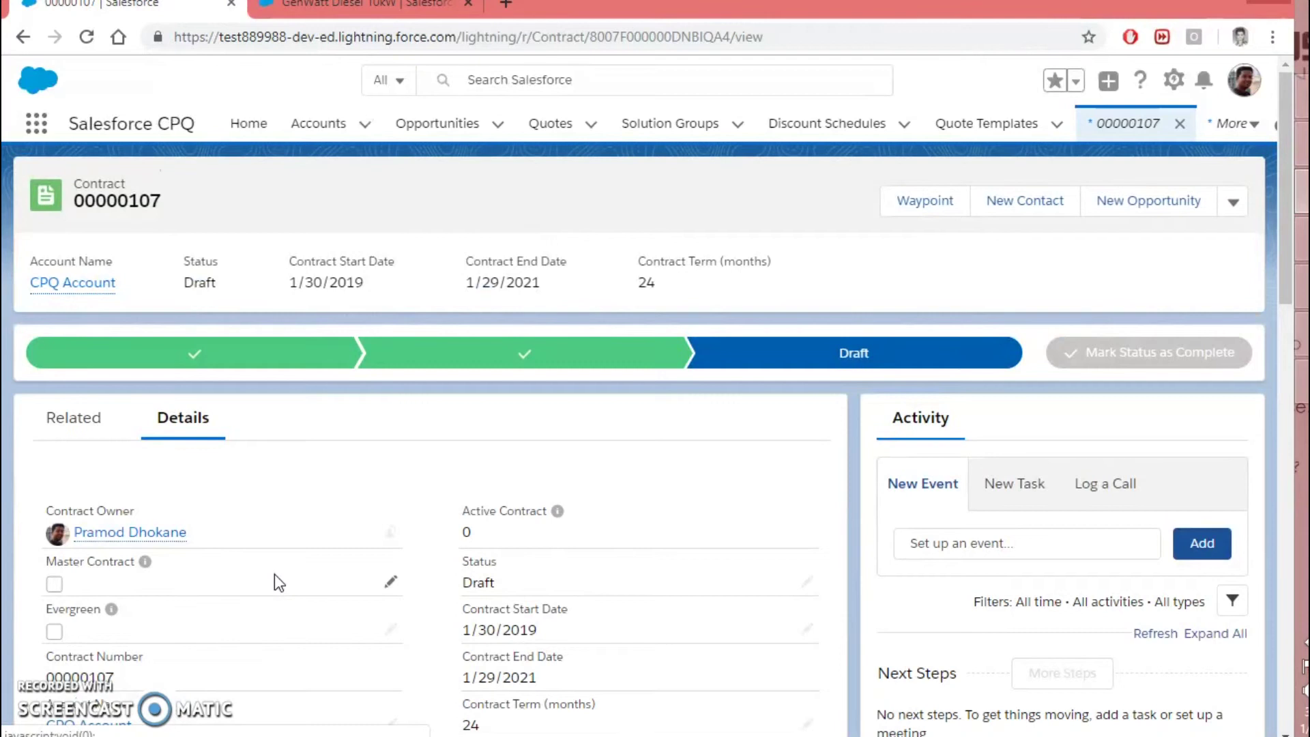
left_click(480, 468)
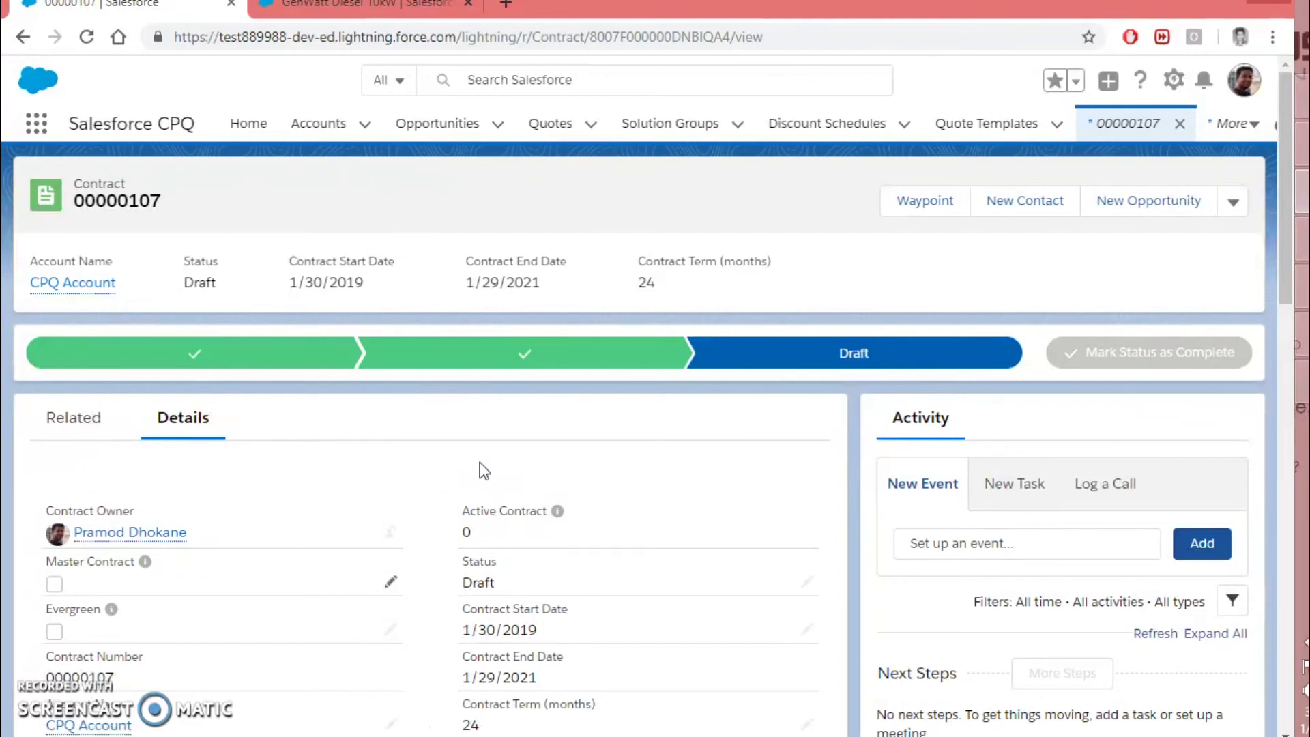
scroll(480, 461, "down", 1)
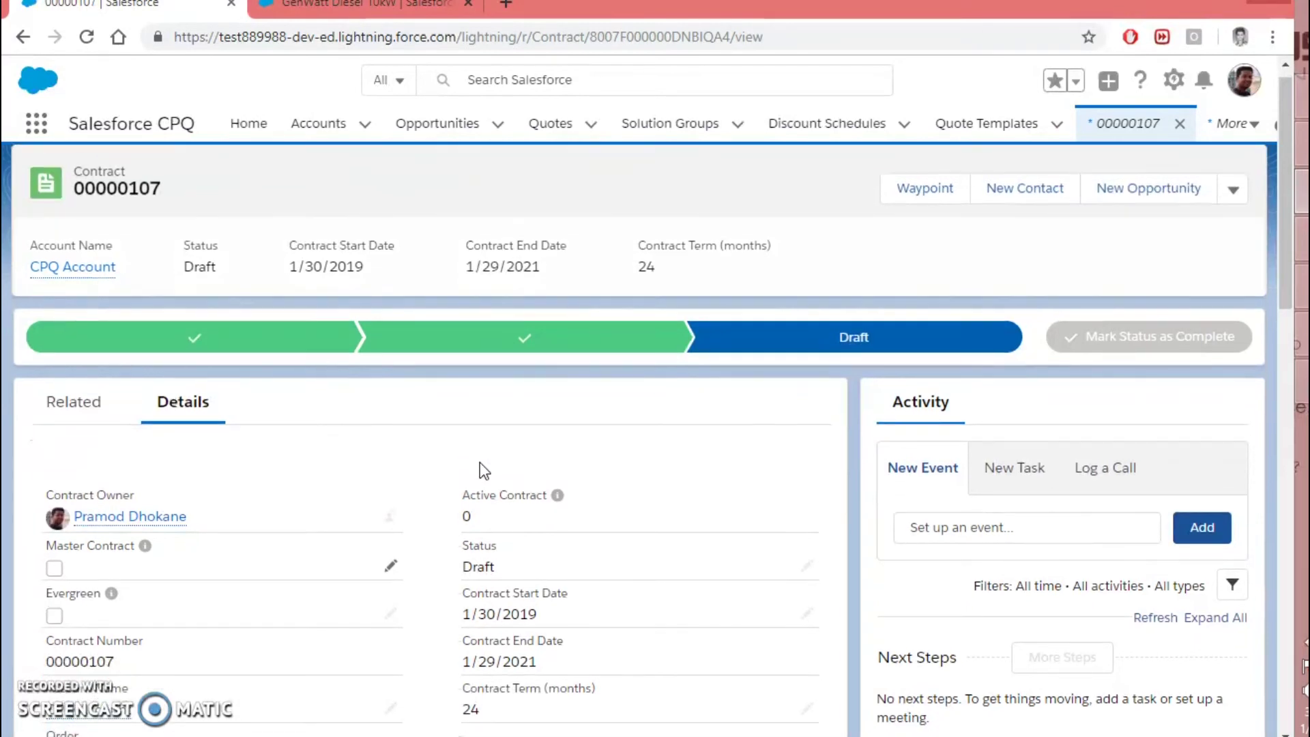